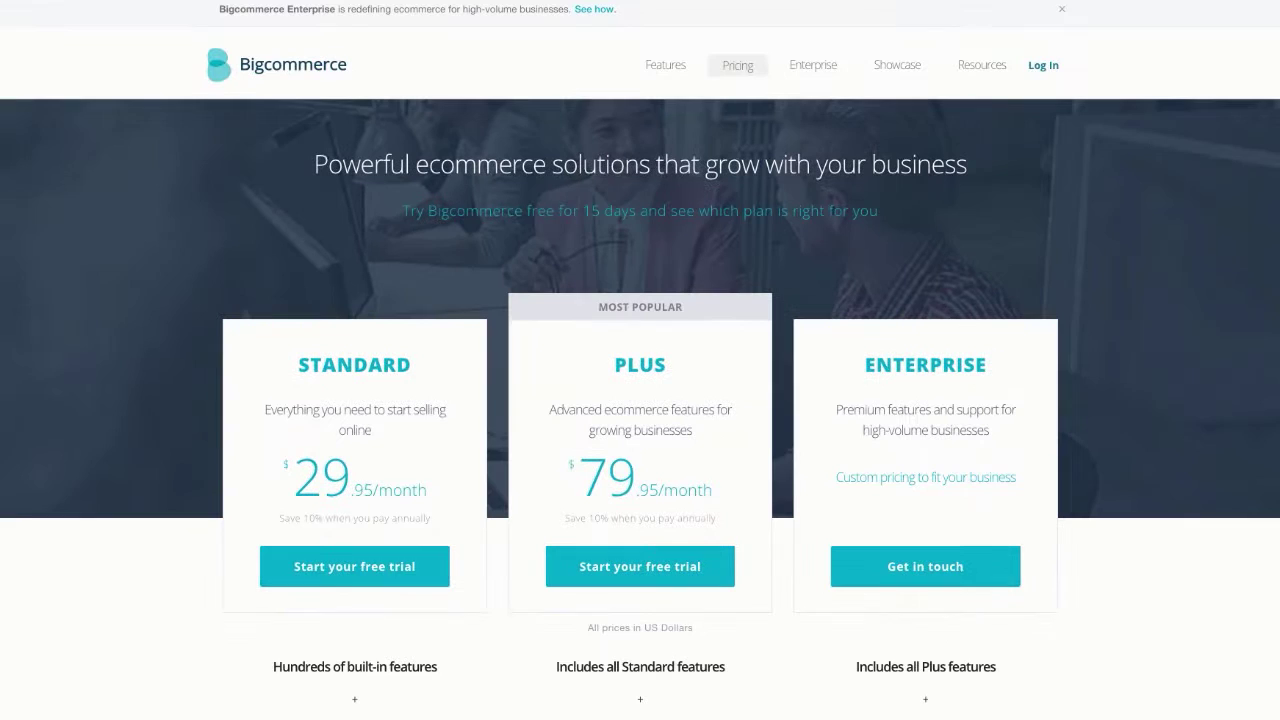
Step: Scroll through the Standard, Plus and Enterprise plan cards on the Pricing page
{"action": "scroll", "coordinate": [640, 360], "scroll_direction": "down", "scroll_amount": 1}
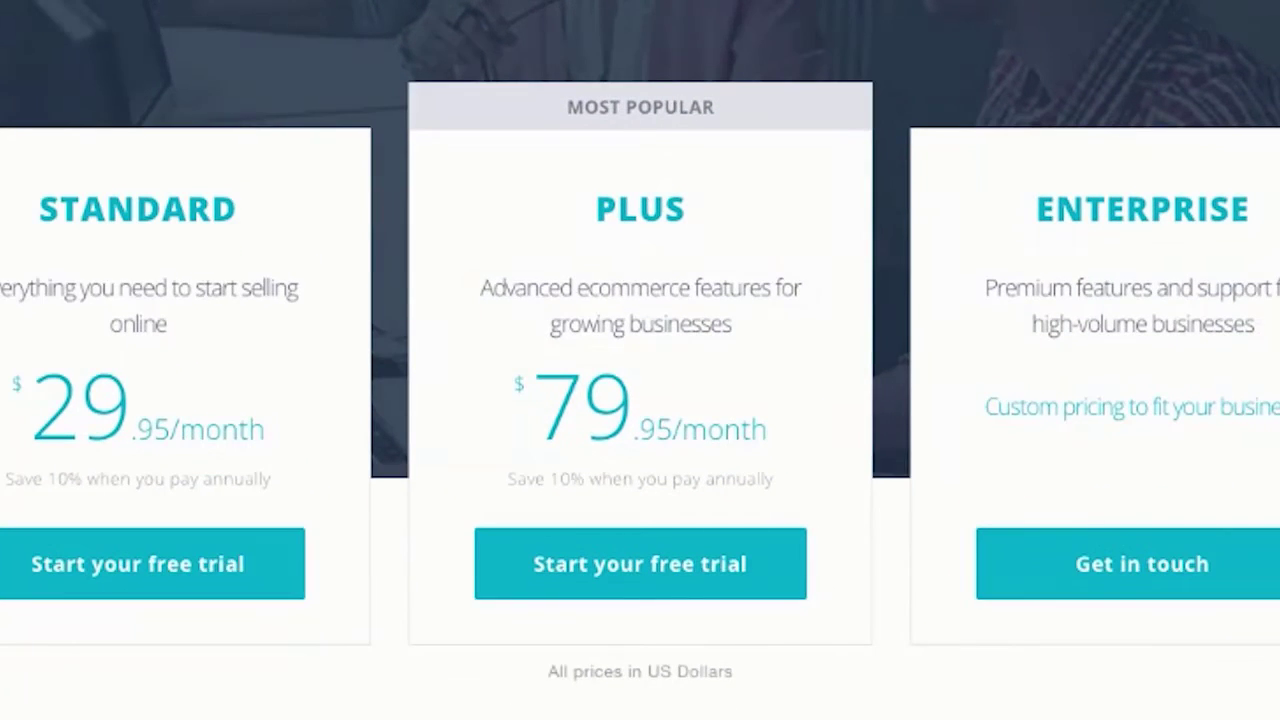
{"action": "scroll", "coordinate": [640, 360], "scroll_direction": "down", "scroll_amount": 1}
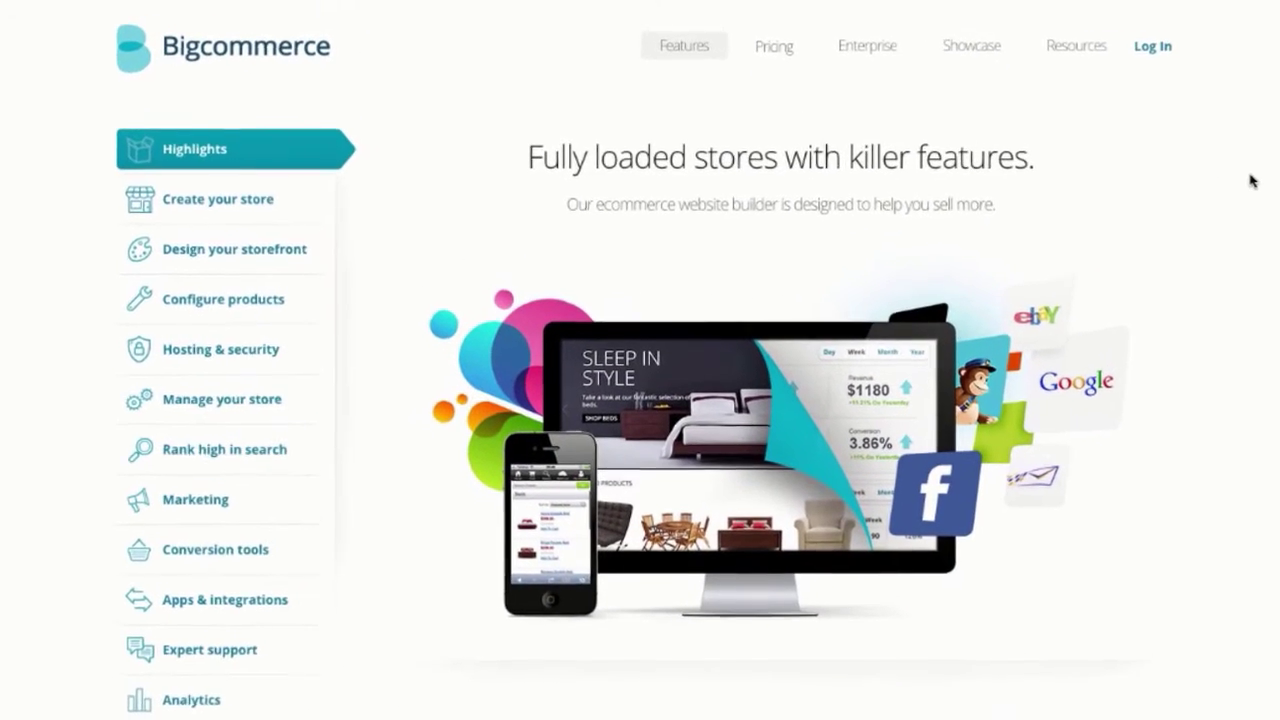
Step: Scroll down the Features page through the store-building highlights
{"action": "scroll", "coordinate": [1250, 181], "scroll_direction": "down", "scroll_amount": 4}
{"action": "scroll", "coordinate": [1257, 183], "scroll_direction": "down", "scroll_amount": 2}
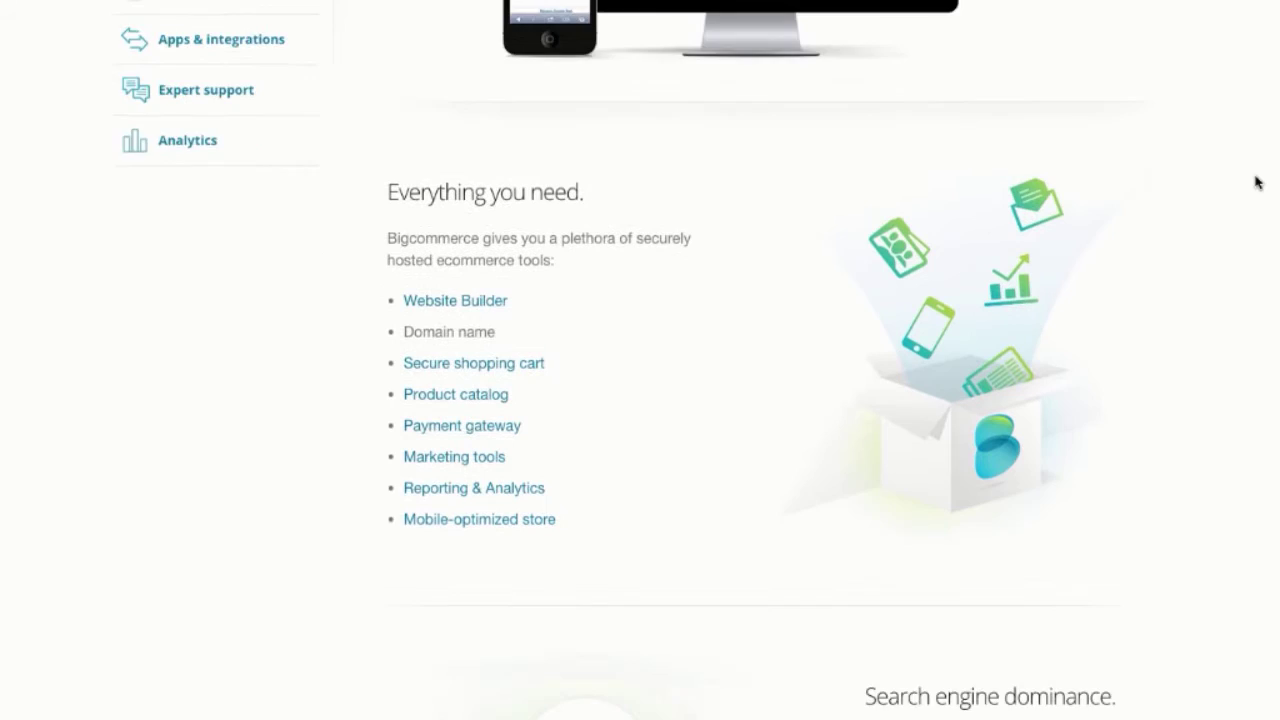
{"action": "scroll", "coordinate": [1257, 183], "scroll_direction": "down", "scroll_amount": 2}
{"action": "scroll", "coordinate": [1257, 183], "scroll_direction": "down", "scroll_amount": 1}
{"action": "scroll", "coordinate": [1257, 183], "scroll_direction": "down", "scroll_amount": 2}
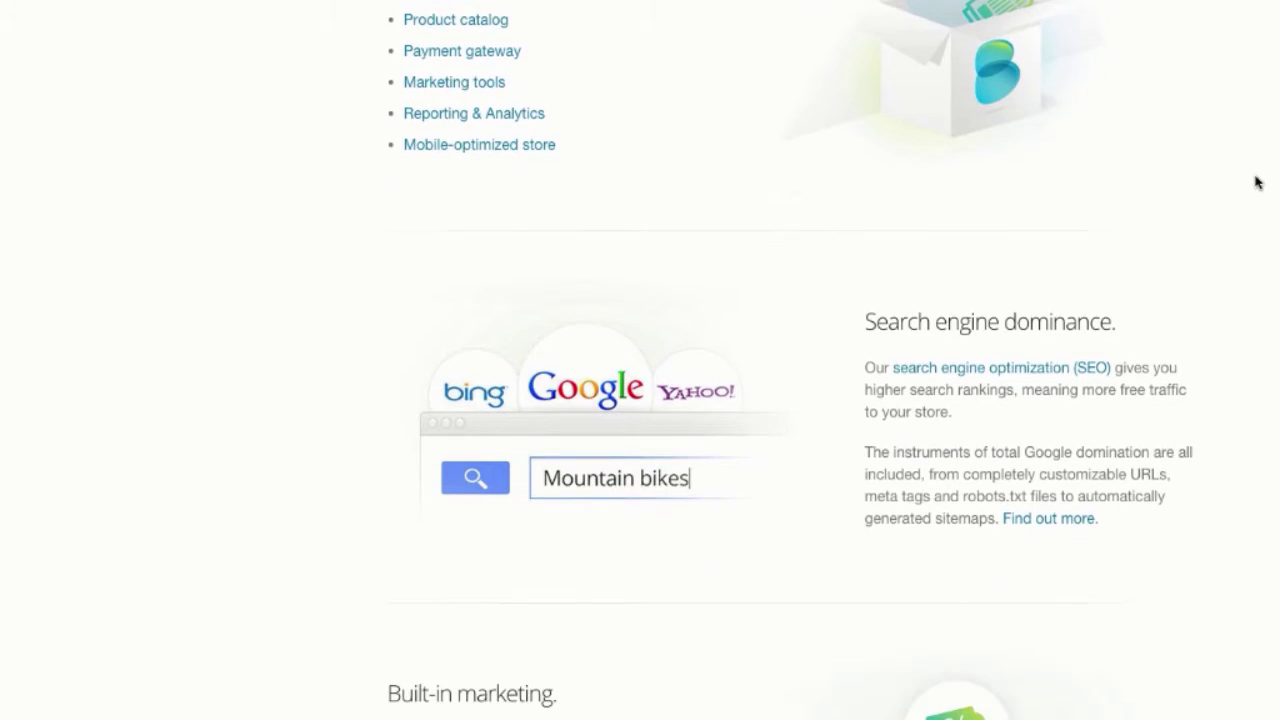
{"action": "scroll", "coordinate": [1257, 183], "scroll_direction": "down", "scroll_amount": 1}
{"action": "scroll", "coordinate": [1257, 183], "scroll_direction": "down", "scroll_amount": 2}
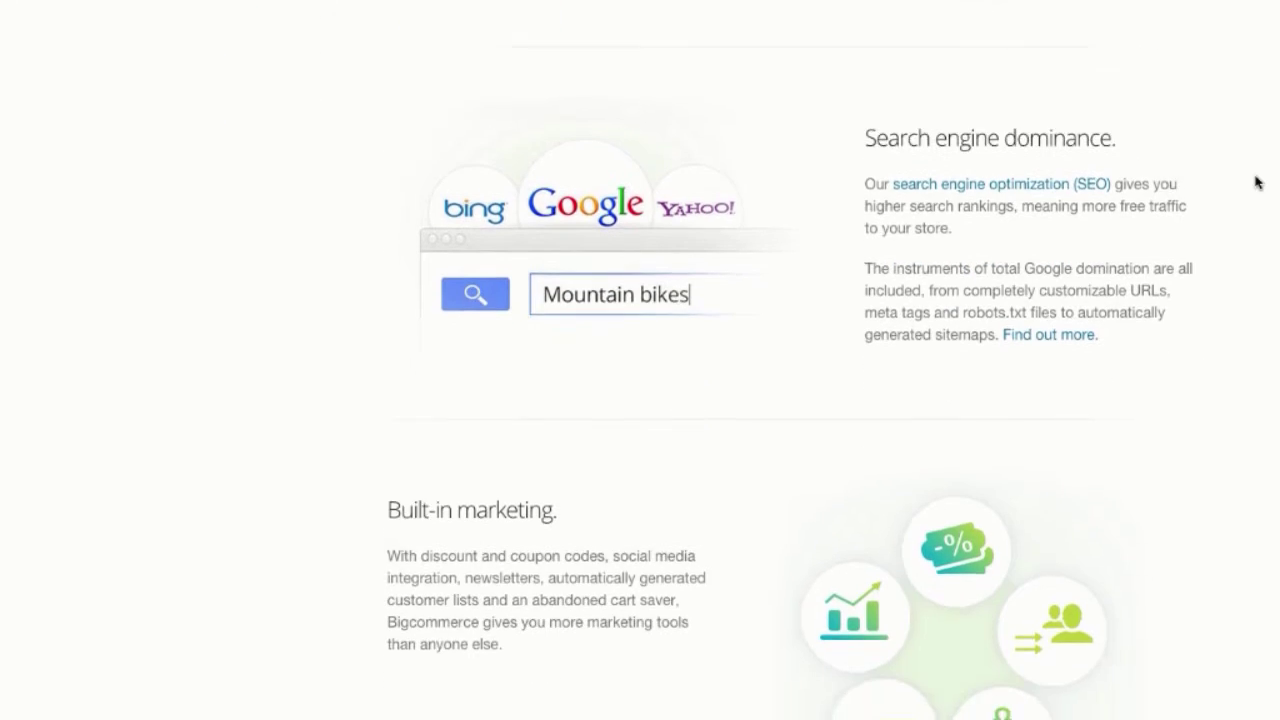
{"action": "scroll", "coordinate": [1257, 183], "scroll_direction": "down", "scroll_amount": 3}
{"action": "scroll", "coordinate": [1257, 183], "scroll_direction": "down", "scroll_amount": 4}
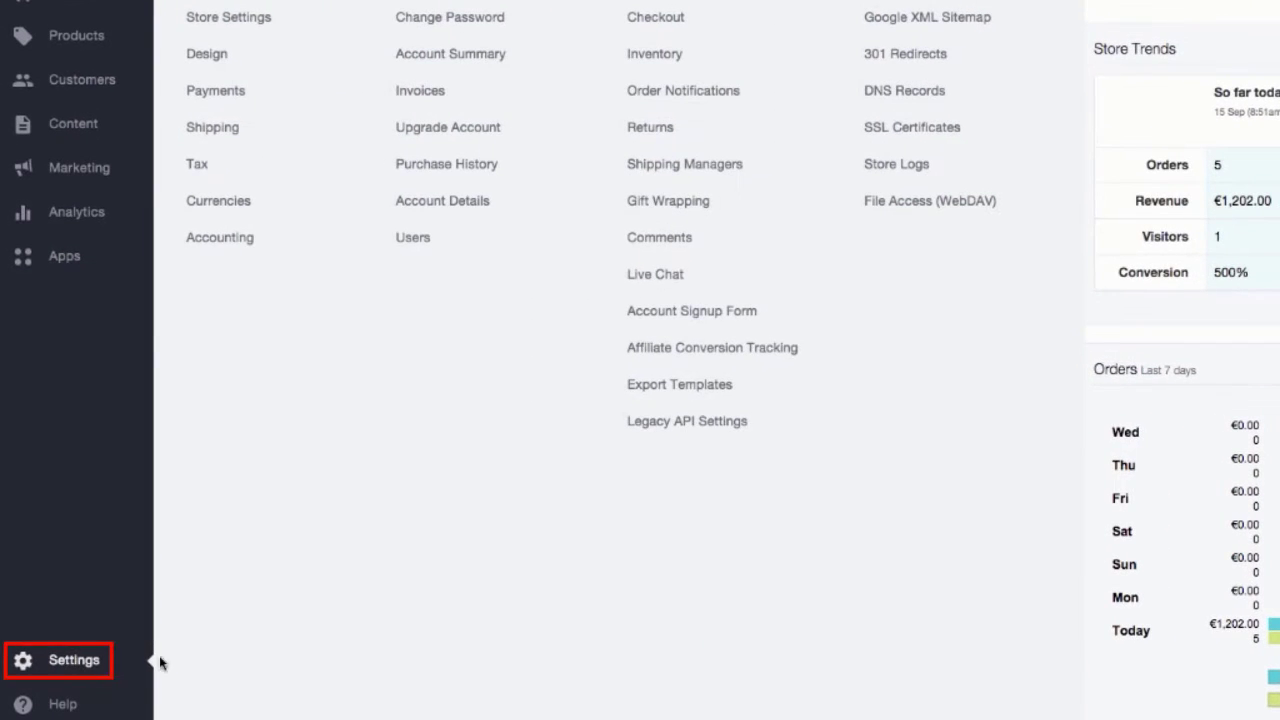
Step: Preview dropdown-menu and menu-text colour swatches in the Style Editor, then view social.css
{"action": "left_click", "coordinate": [219, 60]}
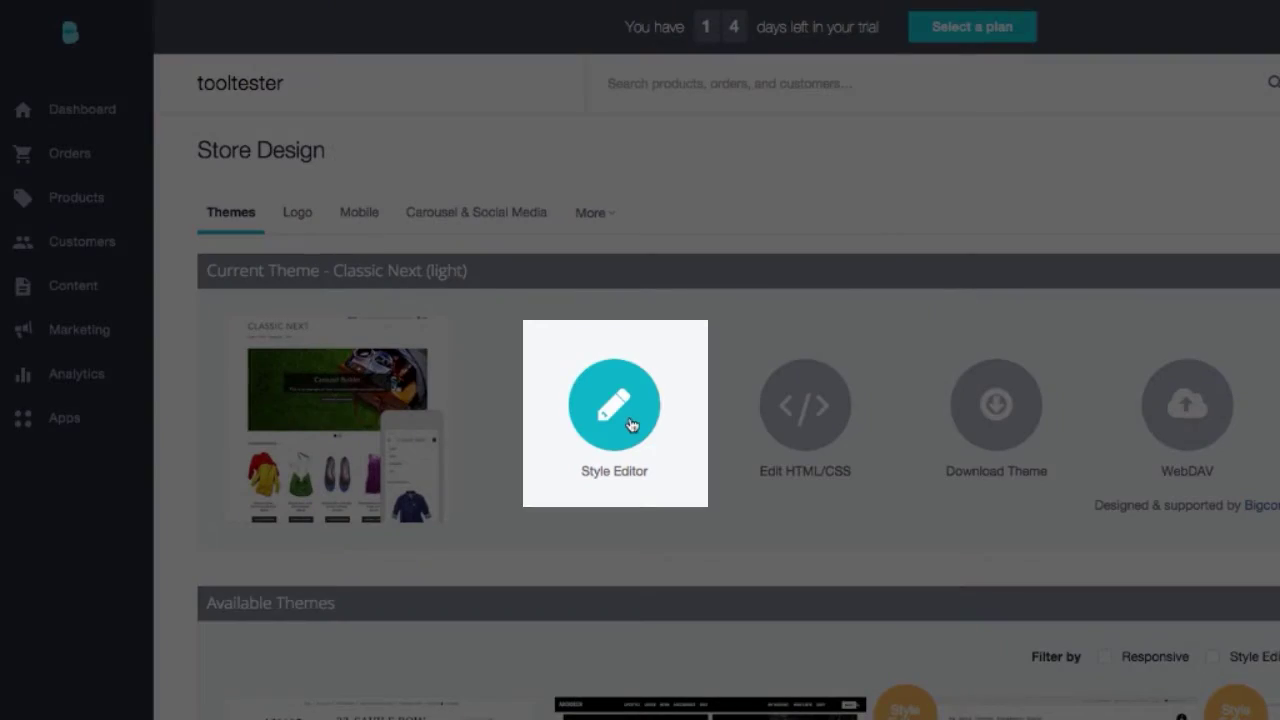
{"action": "left_click", "coordinate": [628, 408]}
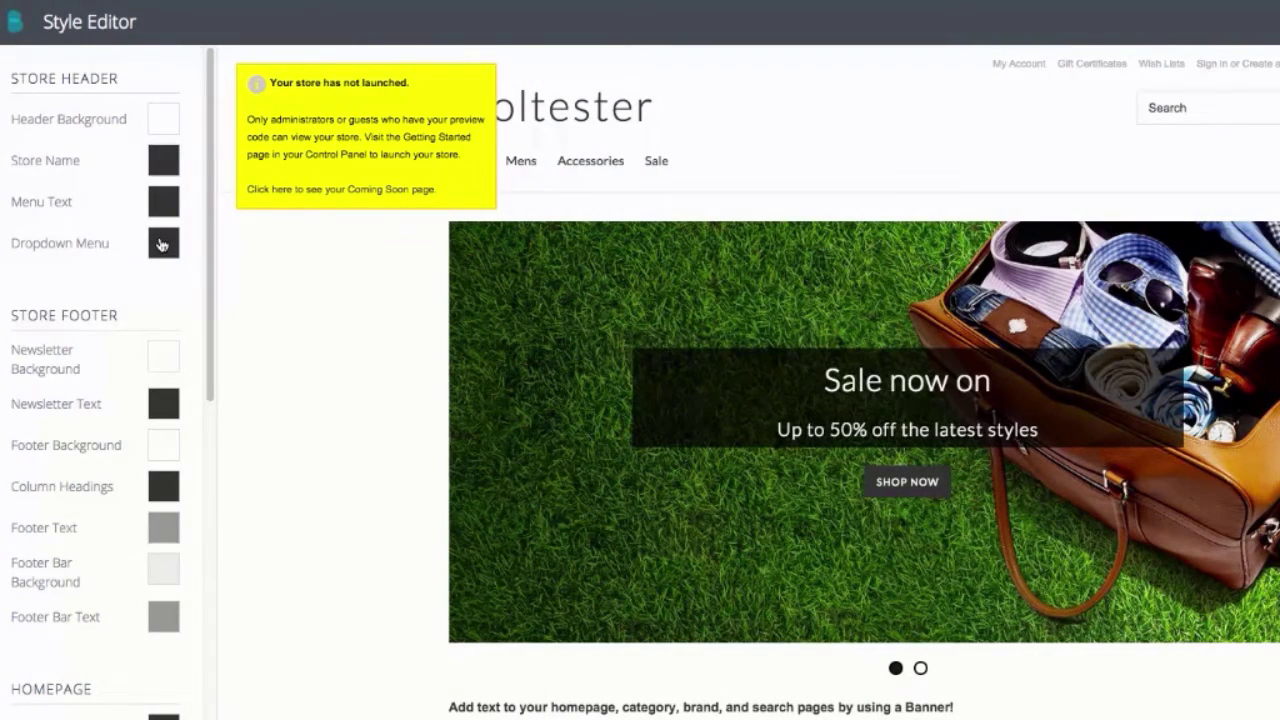
{"action": "left_click", "coordinate": [162, 245]}
{"action": "left_click", "coordinate": [164, 203]}
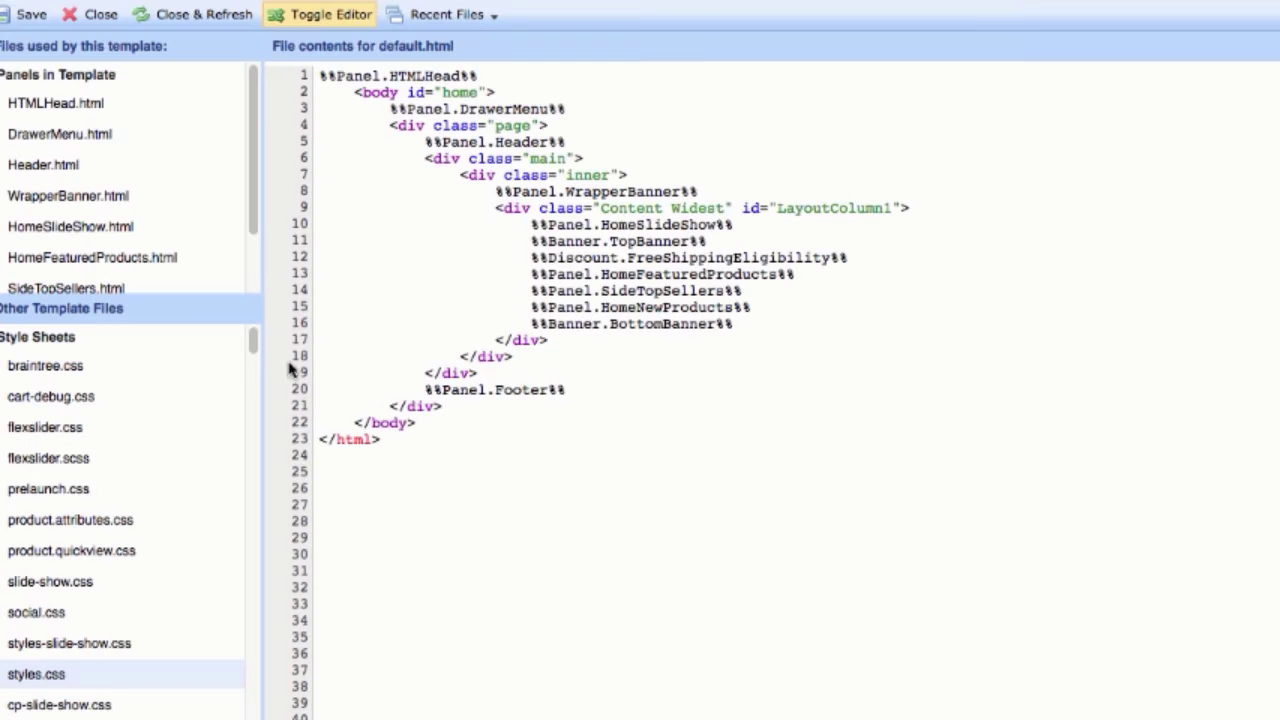
{"action": "left_click", "coordinate": [98, 611]}
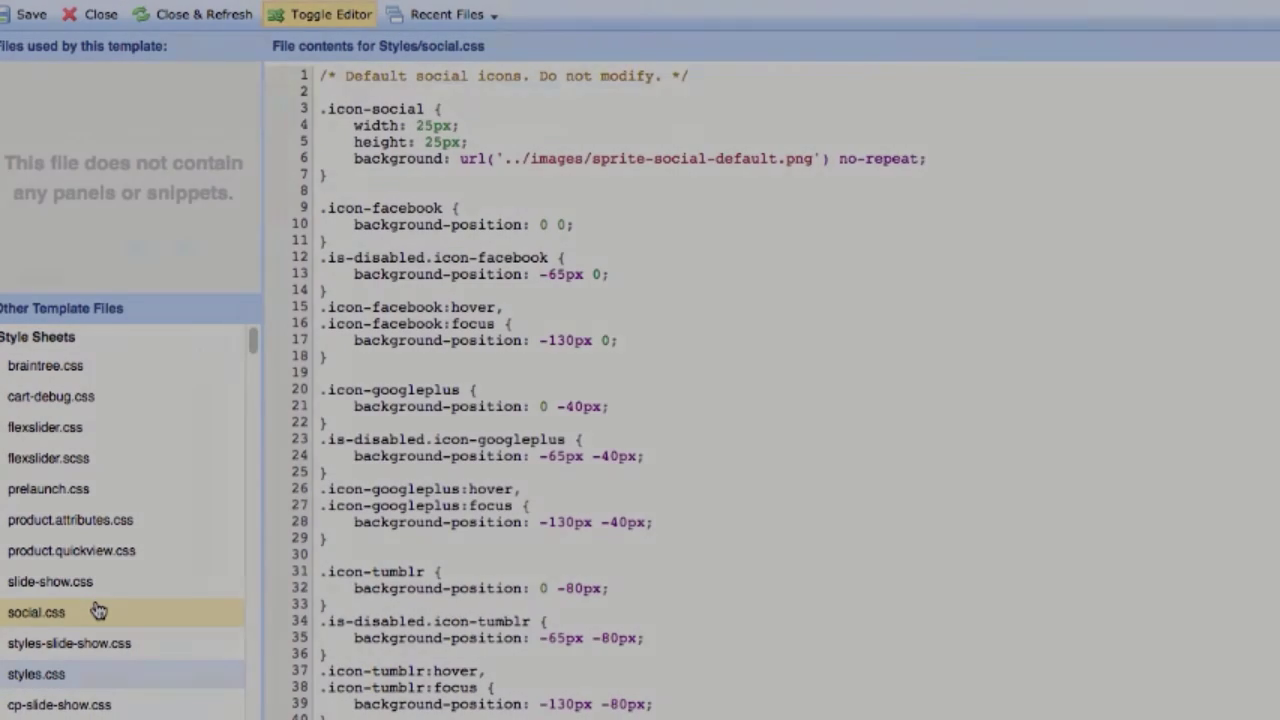
Step: Find the free Bride to Be theme in Available Themes and apply it
{"action": "scroll", "coordinate": [720, 400], "scroll_direction": "down", "scroll_amount": 2}
{"action": "scroll", "coordinate": [720, 400], "scroll_direction": "down", "scroll_amount": 3}
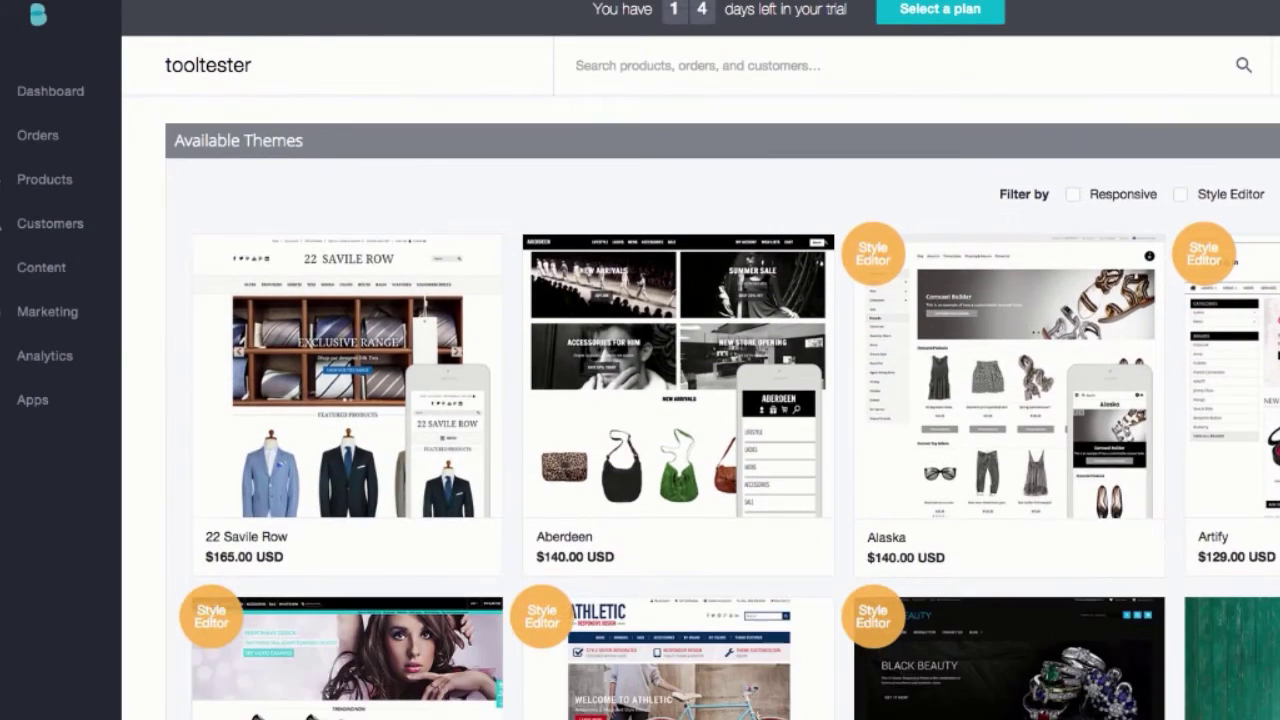
{"action": "scroll", "coordinate": [720, 416], "scroll_direction": "down", "scroll_amount": 1}
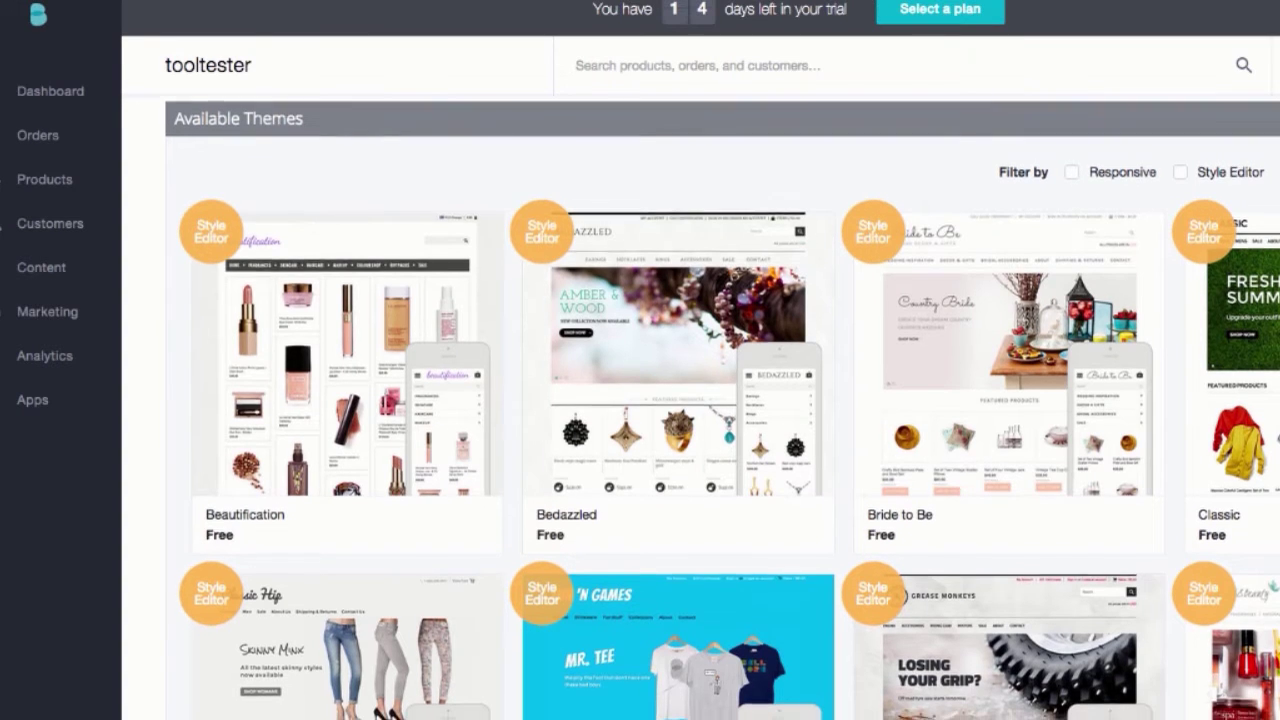
{"action": "scroll", "coordinate": [720, 410], "scroll_direction": "down", "scroll_amount": 2}
{"action": "scroll", "coordinate": [720, 410], "scroll_direction": "down", "scroll_amount": 2}
{"action": "scroll", "coordinate": [720, 410], "scroll_direction": "down", "scroll_amount": 3}
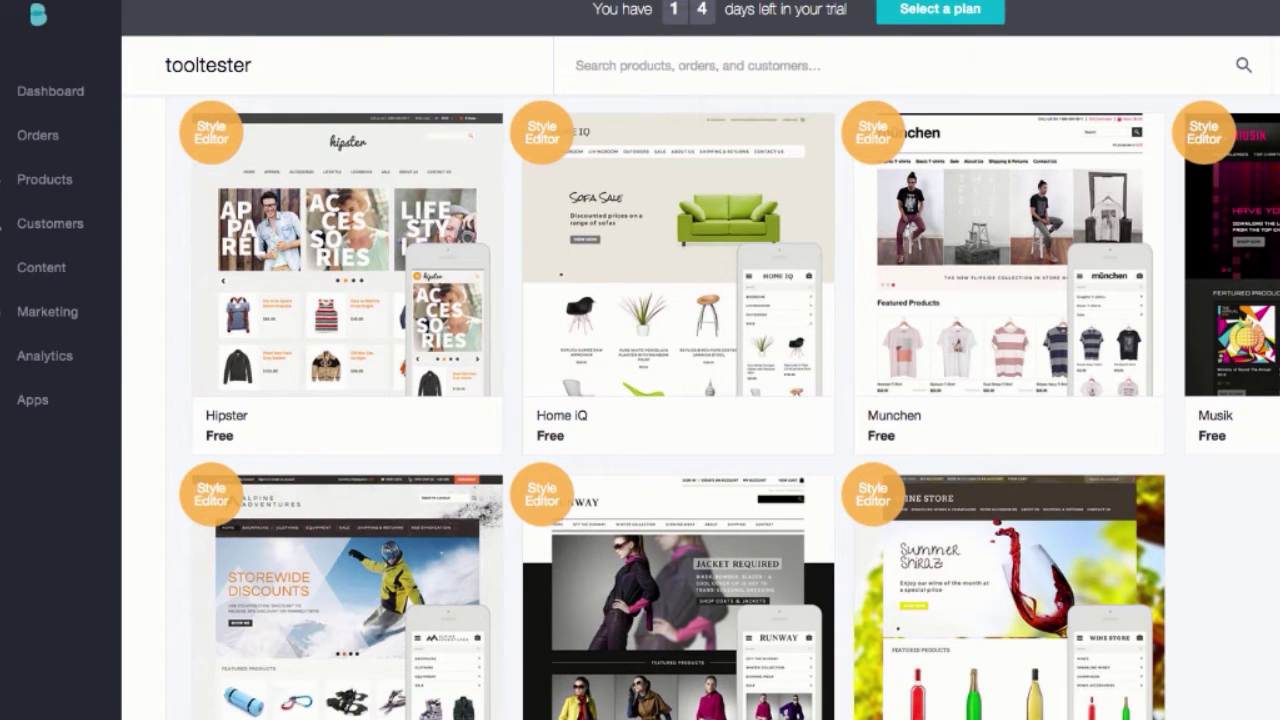
{"action": "scroll", "coordinate": [720, 410], "scroll_direction": "up", "scroll_amount": 1}
{"action": "scroll", "coordinate": [720, 410], "scroll_direction": "up", "scroll_amount": 1}
{"action": "scroll", "coordinate": [720, 410], "scroll_direction": "up", "scroll_amount": 2}
{"action": "scroll", "coordinate": [720, 410], "scroll_direction": "up", "scroll_amount": 1}
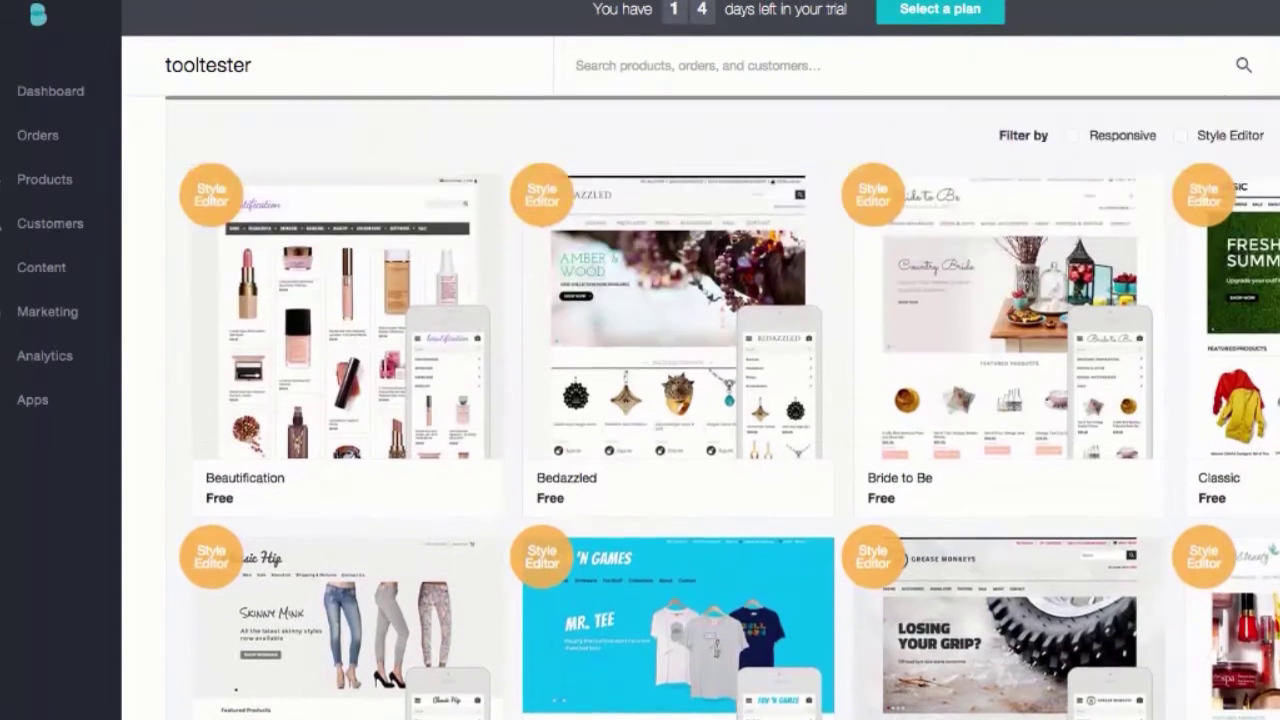
{"action": "scroll", "coordinate": [720, 410], "scroll_direction": "up", "scroll_amount": 1}
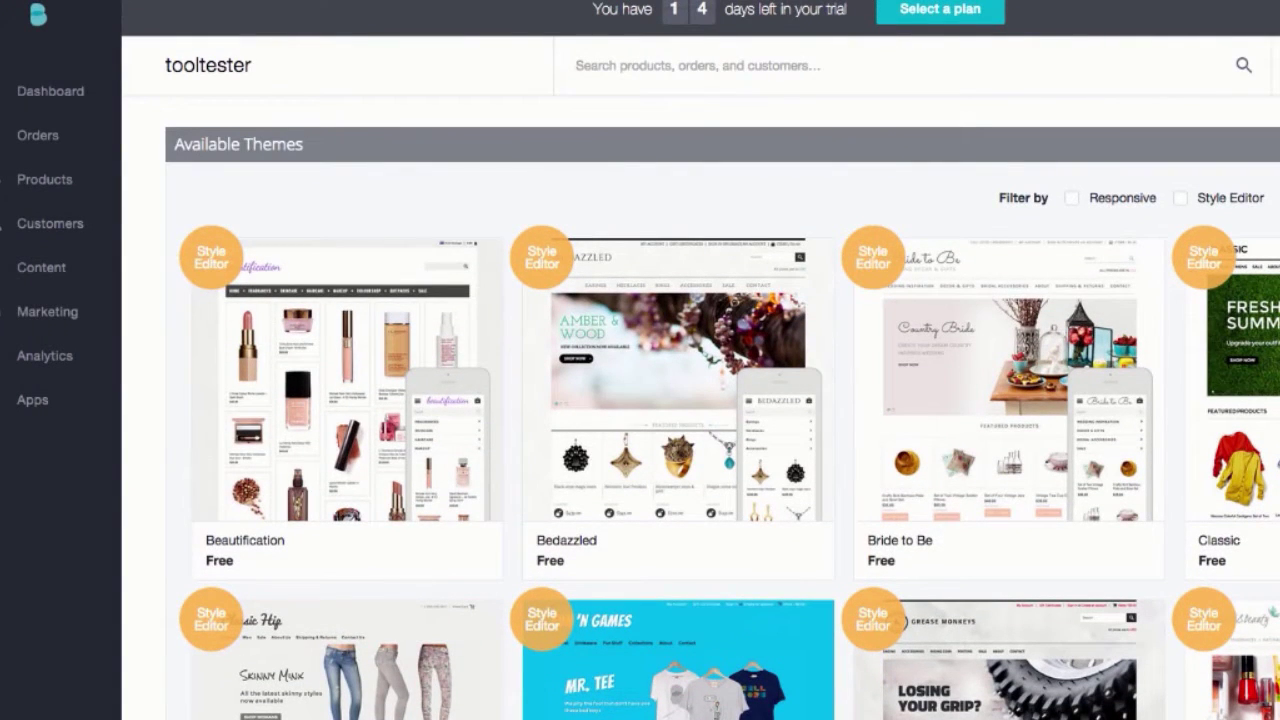
{"action": "mouse_move", "coordinate": [1008, 380]}
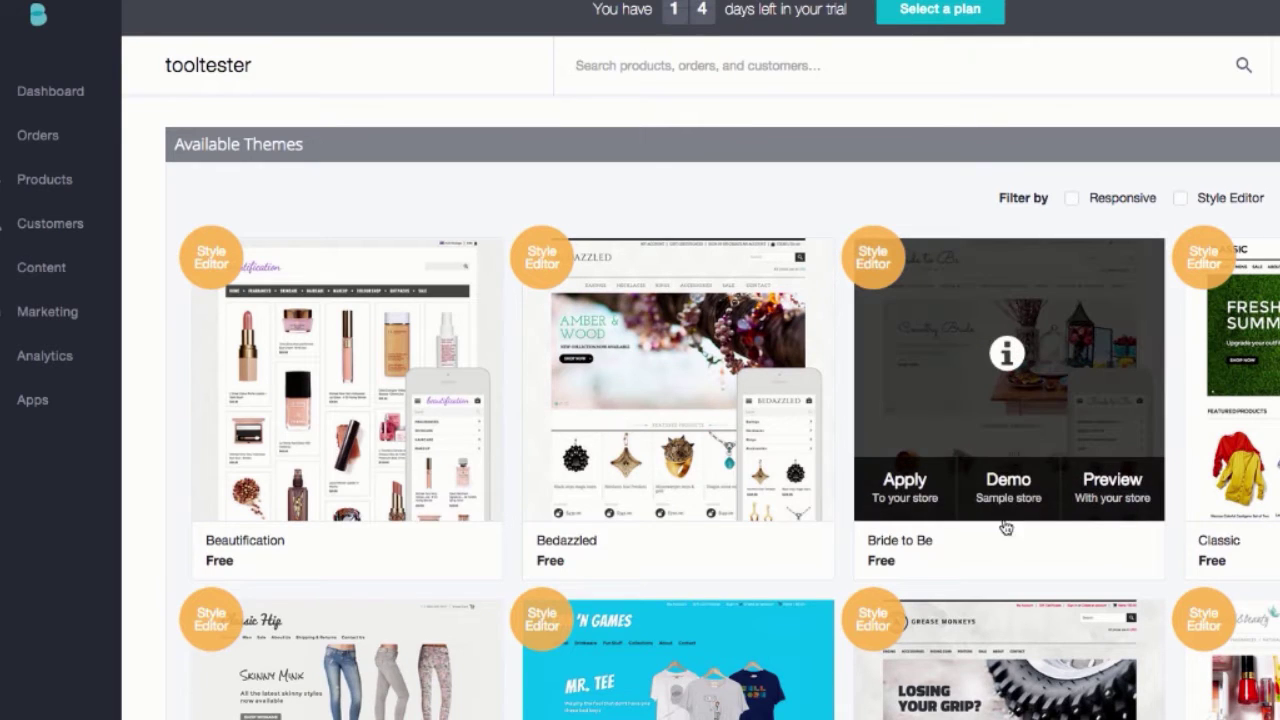
{"action": "left_click", "coordinate": [910, 482]}
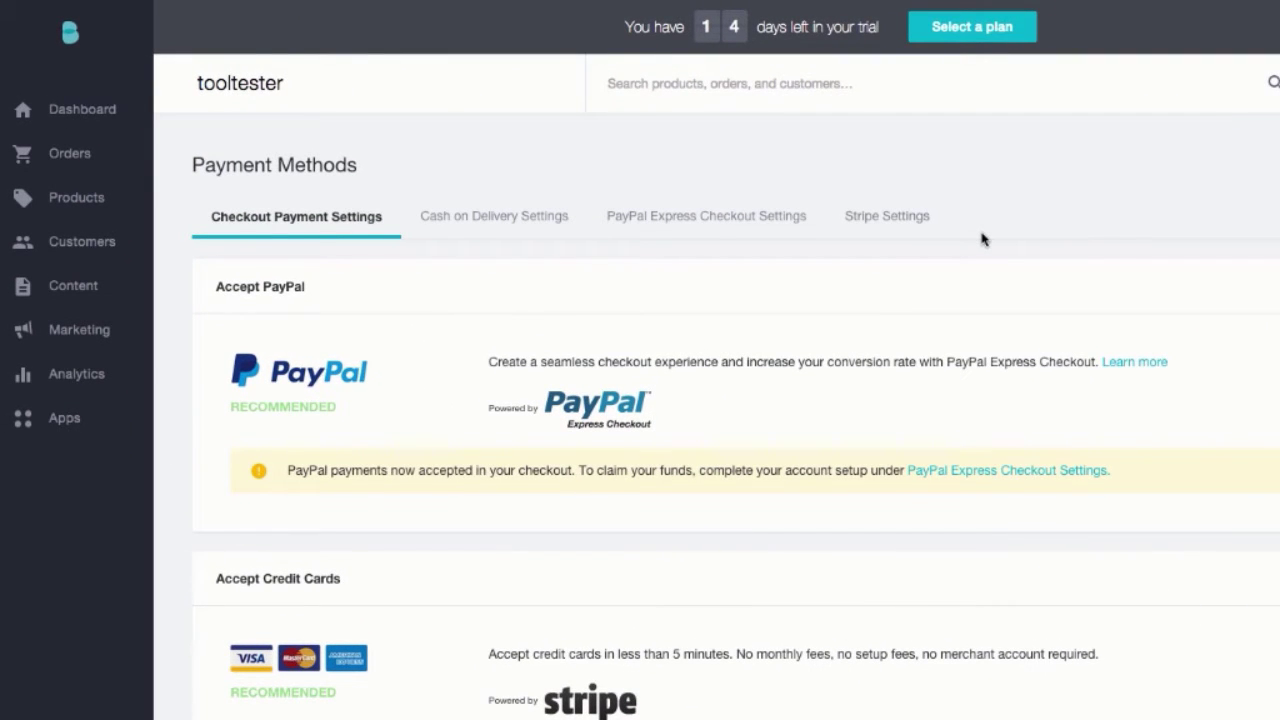
Step: Scroll through the Checkout Payment Settings listing PayPal and credit card options
{"action": "scroll", "coordinate": [983, 240], "scroll_direction": "down", "scroll_amount": 1}
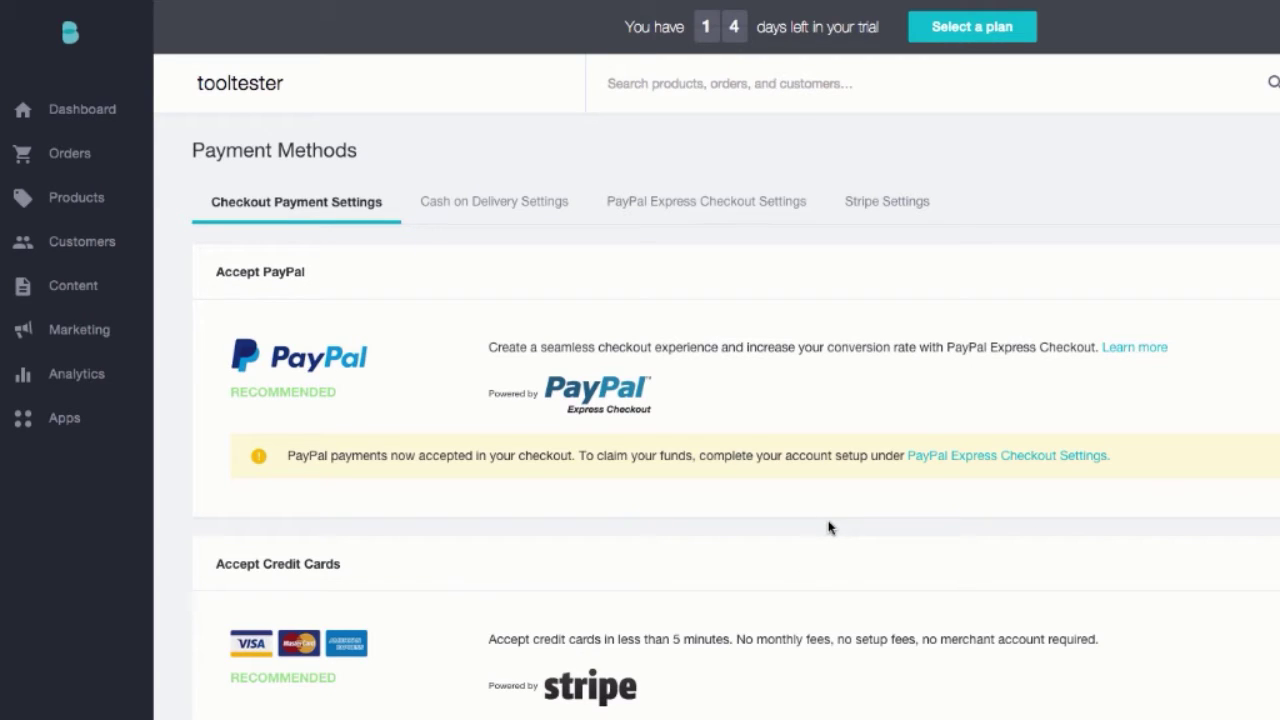
{"action": "scroll", "coordinate": [875, 487], "scroll_direction": "up", "scroll_amount": 1}
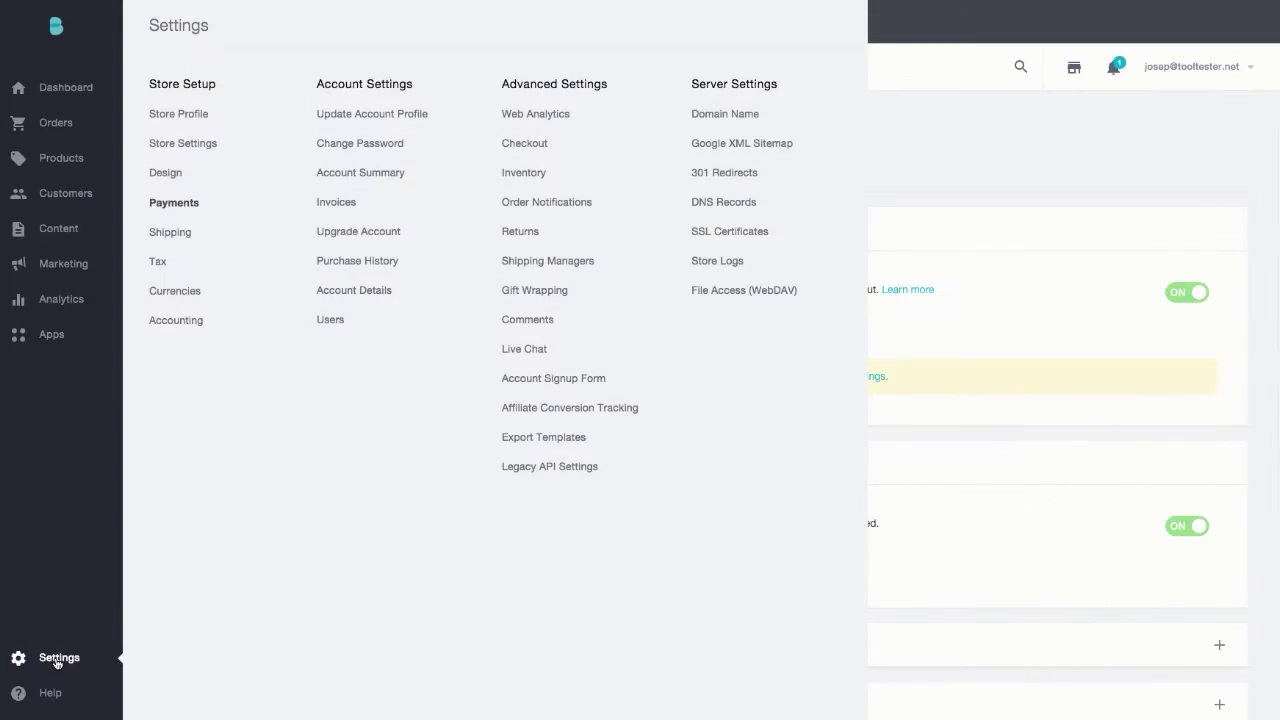
Step: Check the Shipping Manager zone options and open the United Kingdom zone's configuration
{"action": "left_click", "coordinate": [170, 232]}
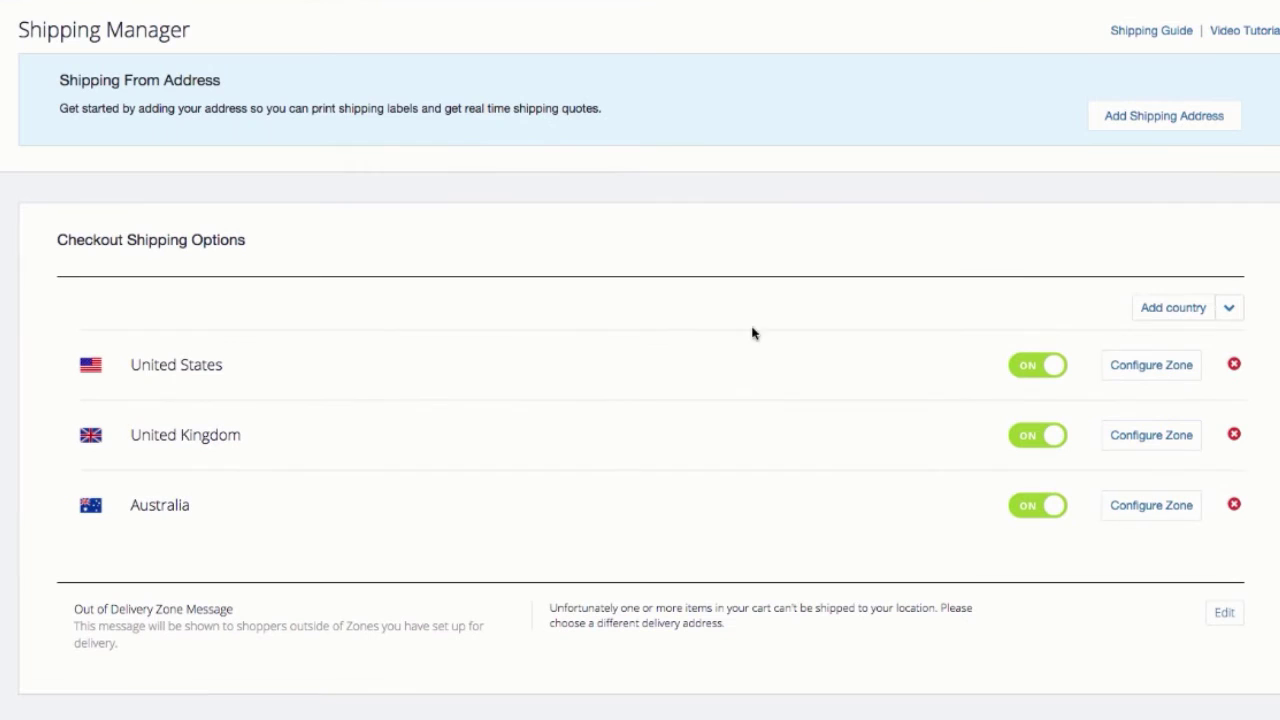
{"action": "left_click", "coordinate": [1231, 311]}
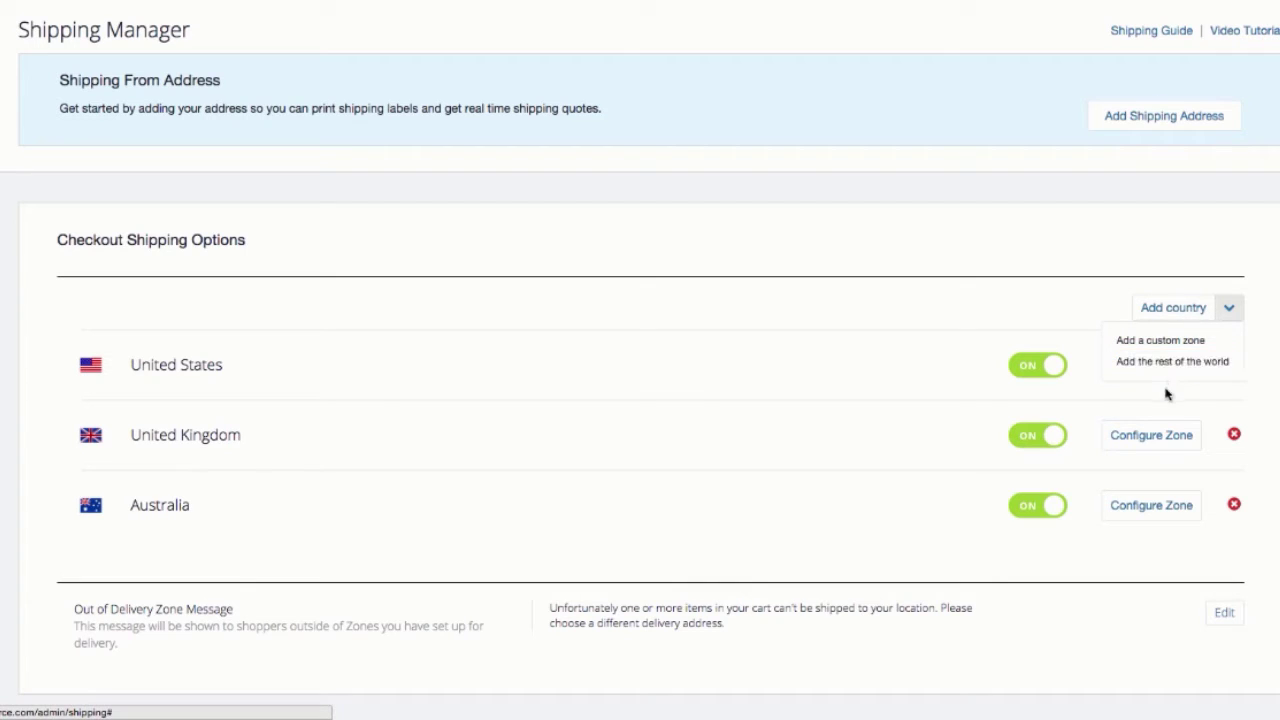
{"action": "left_click", "coordinate": [1162, 437]}
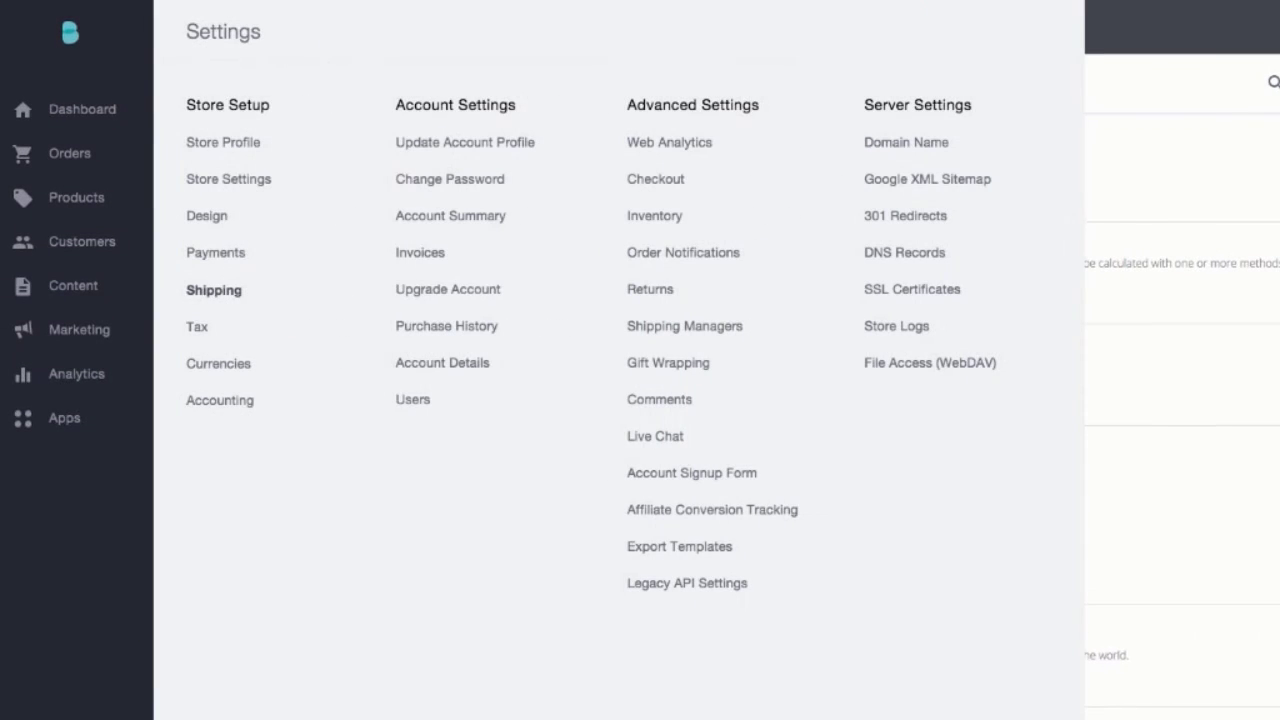
Step: Browse the tax settings' Tax Classes and Tax Rates & Zones tabs
{"action": "left_click", "coordinate": [204, 328]}
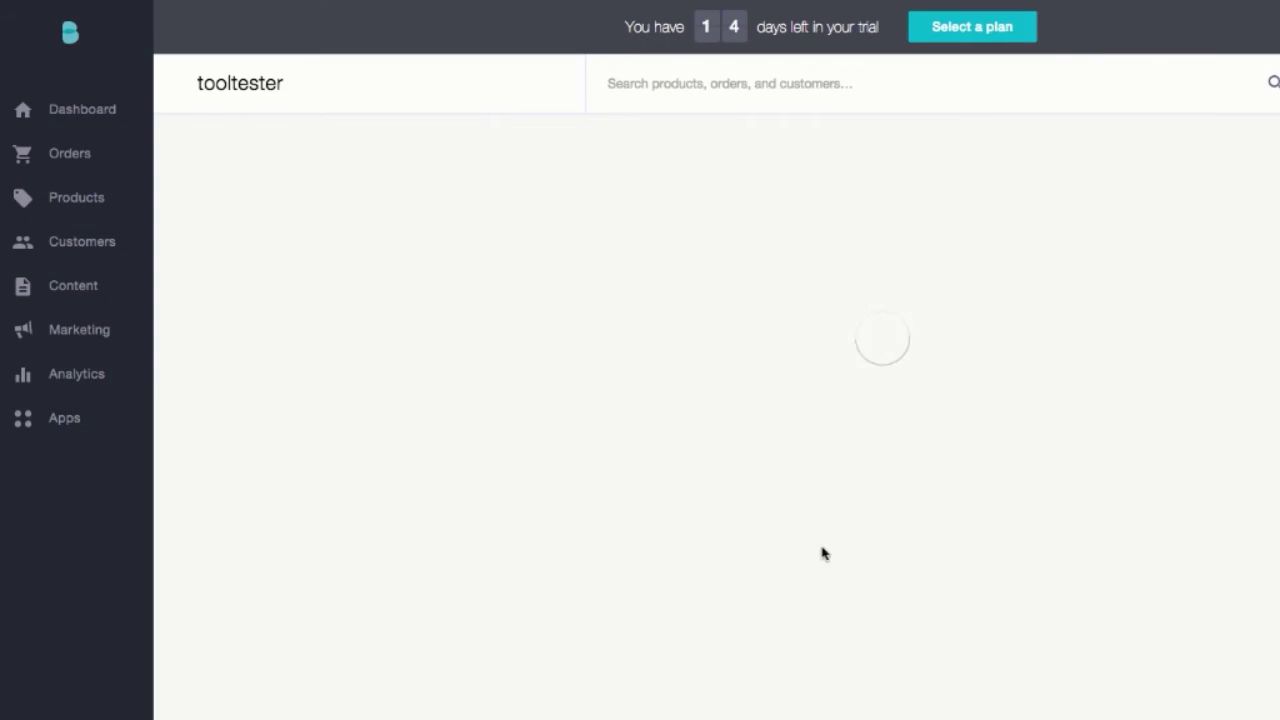
{"action": "scroll", "coordinate": [821, 541], "scroll_direction": "down", "scroll_amount": 2}
{"action": "scroll", "coordinate": [821, 541], "scroll_direction": "down", "scroll_amount": 1}
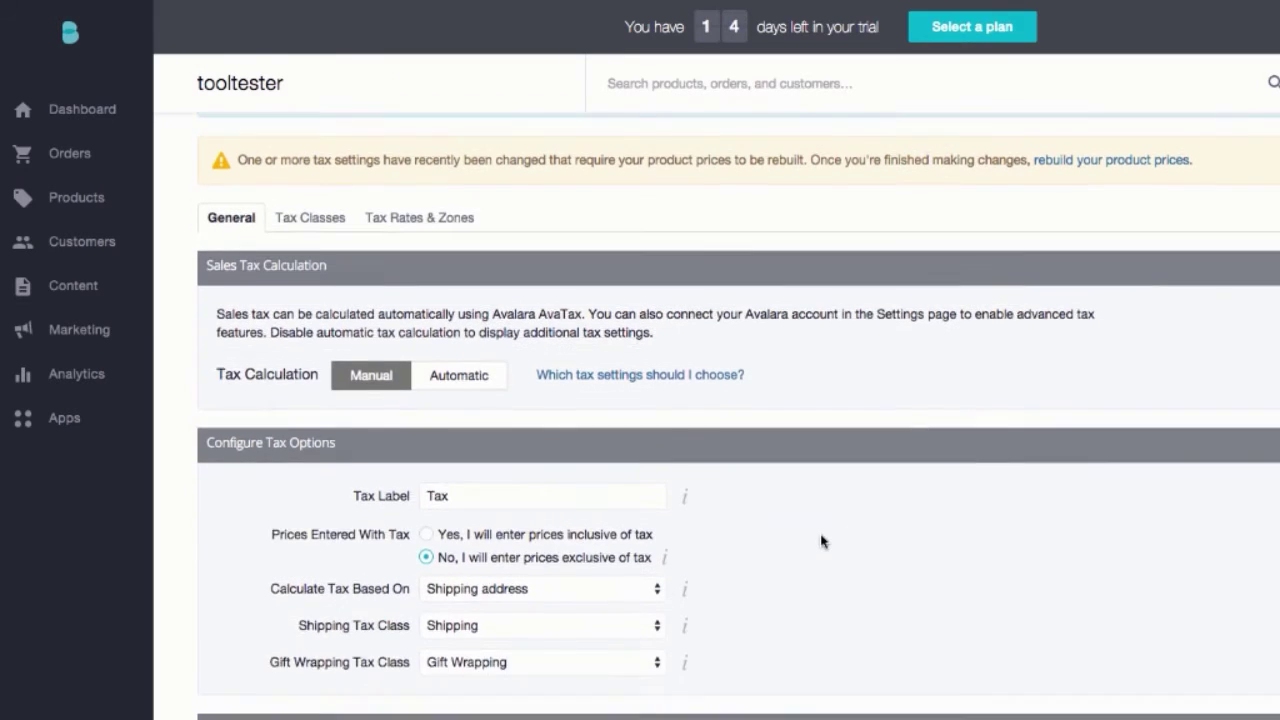
{"action": "scroll", "coordinate": [821, 541], "scroll_direction": "down", "scroll_amount": 1}
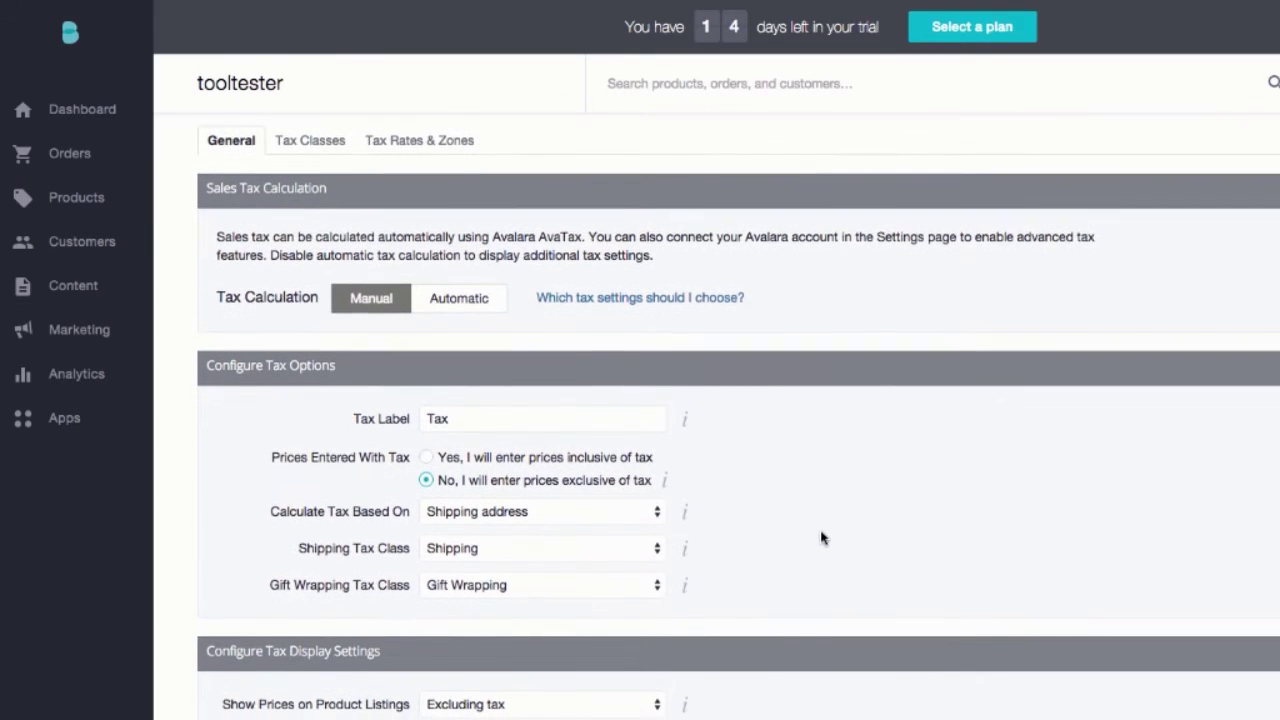
{"action": "left_click", "coordinate": [322, 142]}
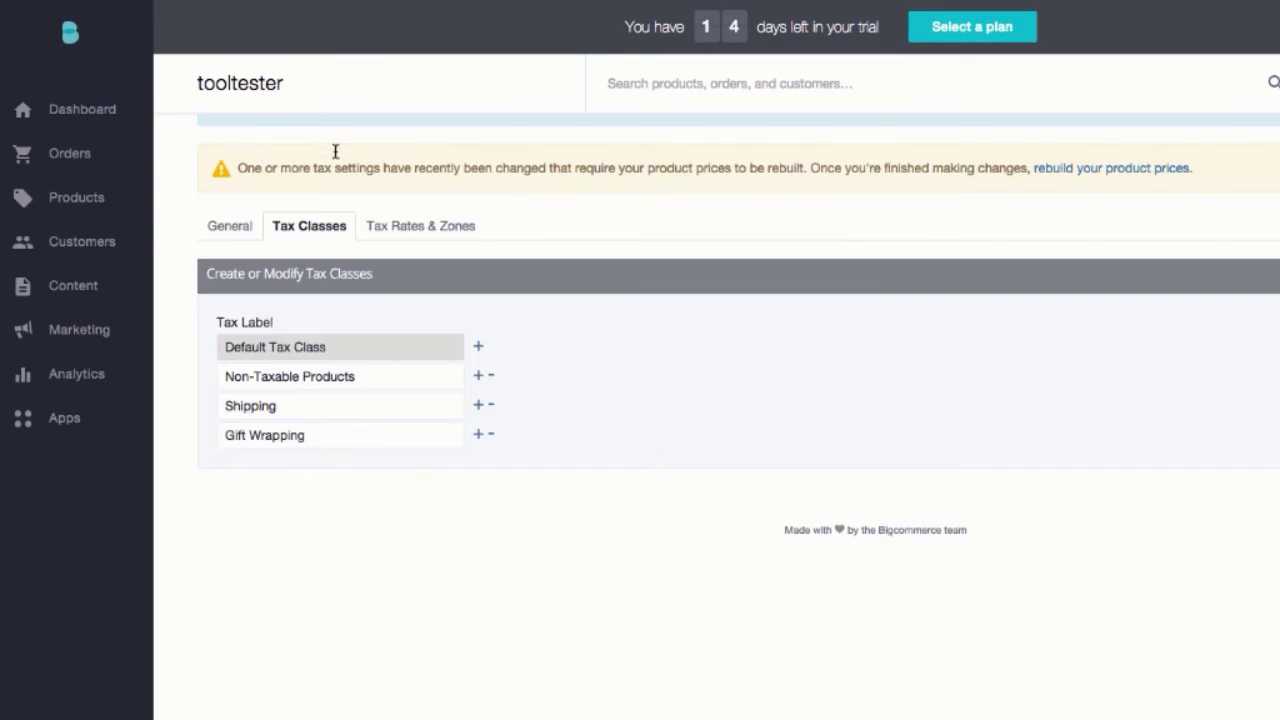
{"action": "left_click", "coordinate": [407, 229]}
Step: Set tax calculation to Automatic on the General tab and save
{"action": "left_click", "coordinate": [211, 227]}
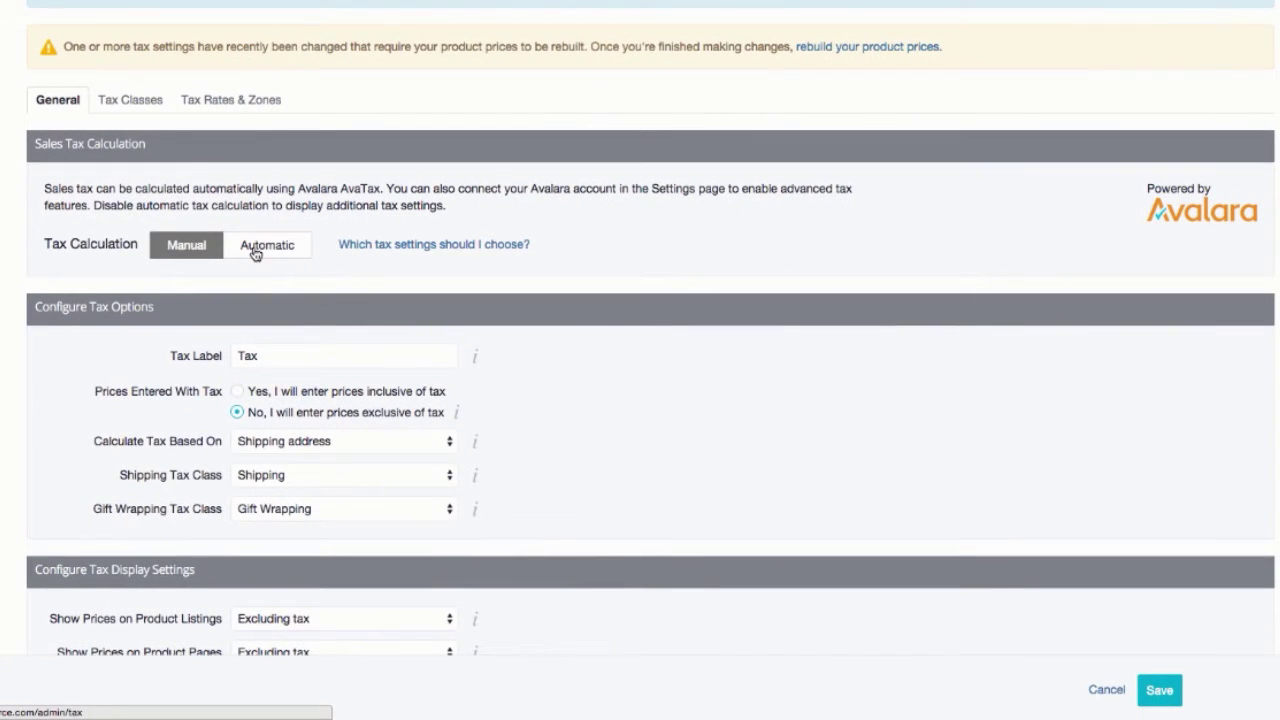
{"action": "left_click", "coordinate": [256, 250]}
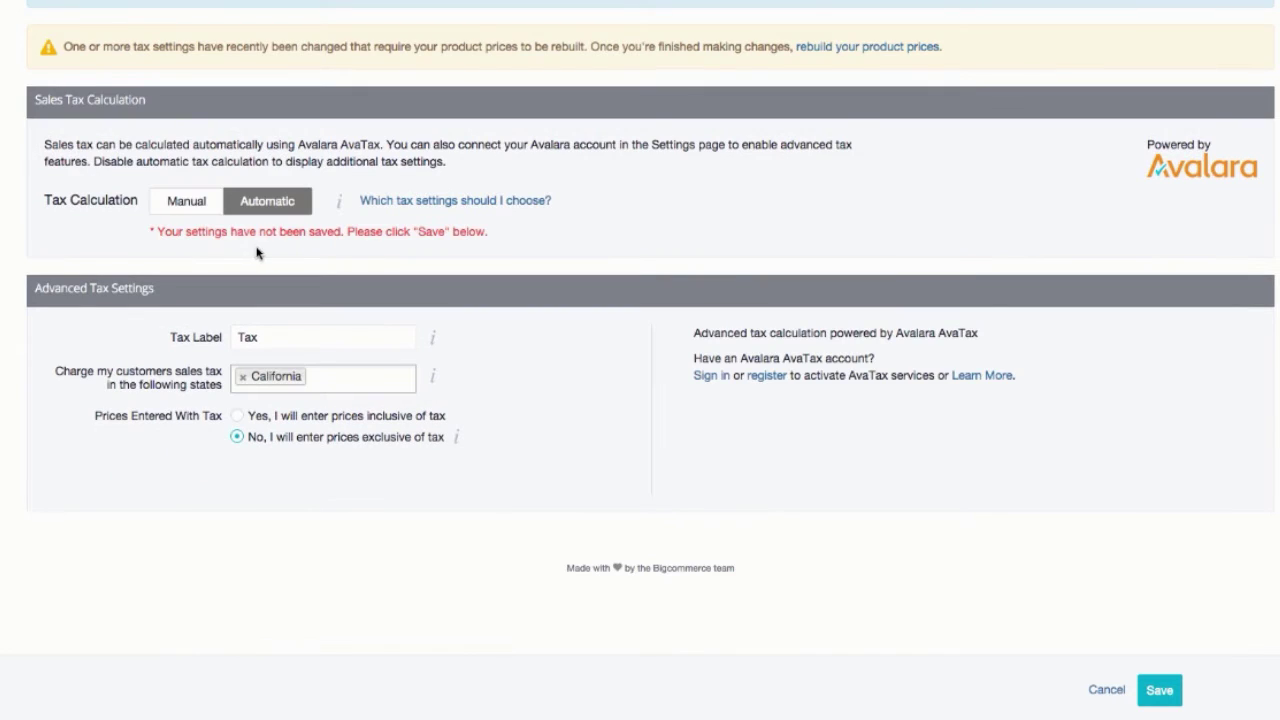
{"action": "left_click", "coordinate": [1158, 690]}
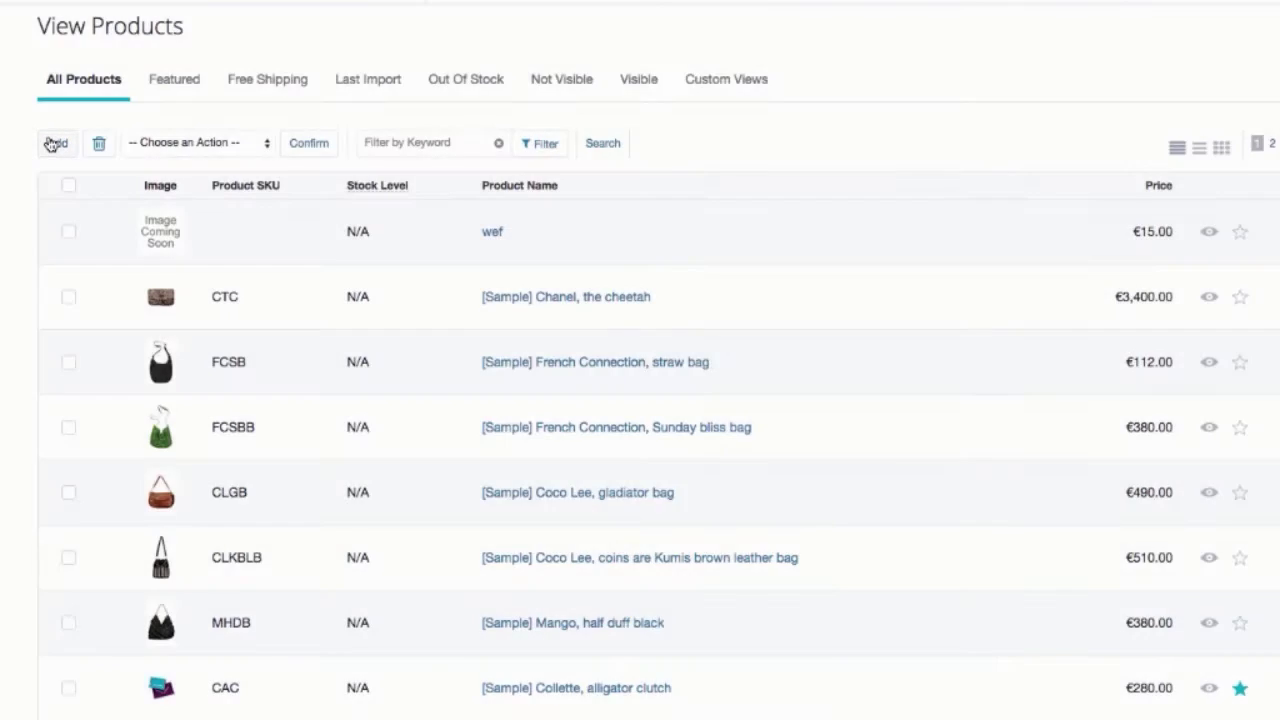
Step: Add a T-shirt product priced 15 in Mens, weighing 0.2, with an uploaded image
{"action": "left_click", "coordinate": [51, 144]}
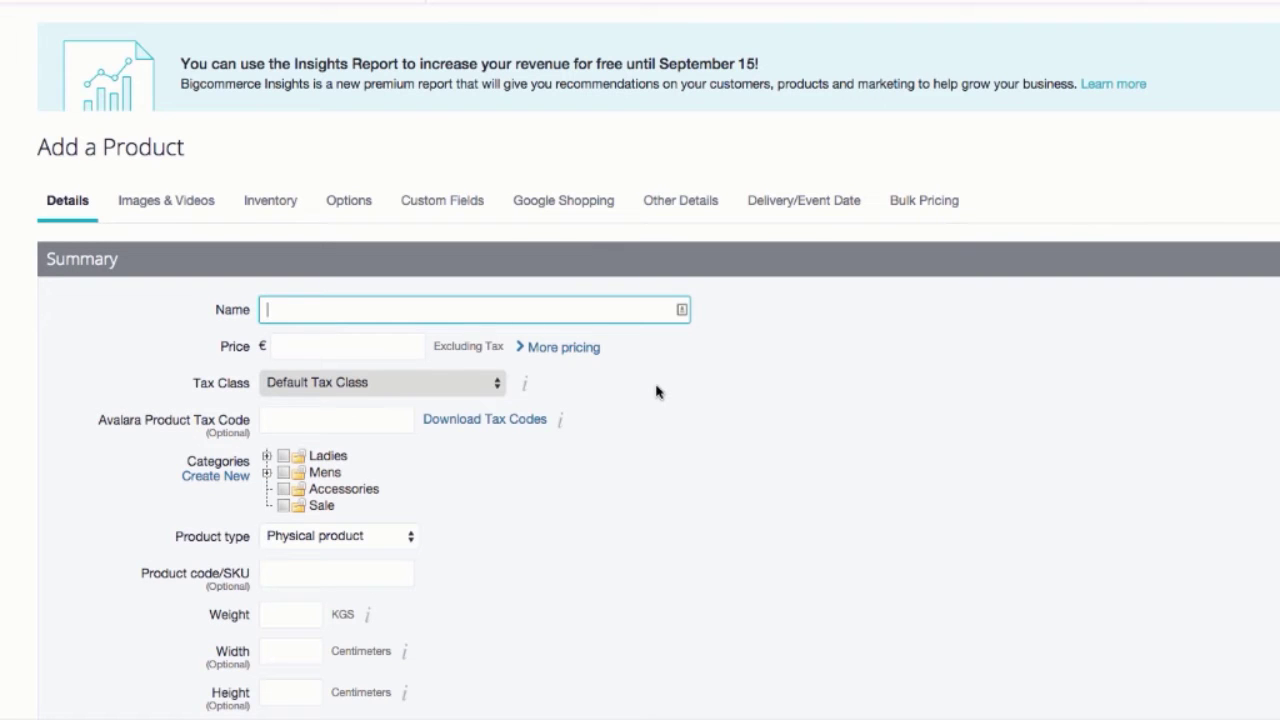
{"action": "type", "text": "T-shirt"}
{"action": "left_click", "coordinate": [332, 346]}
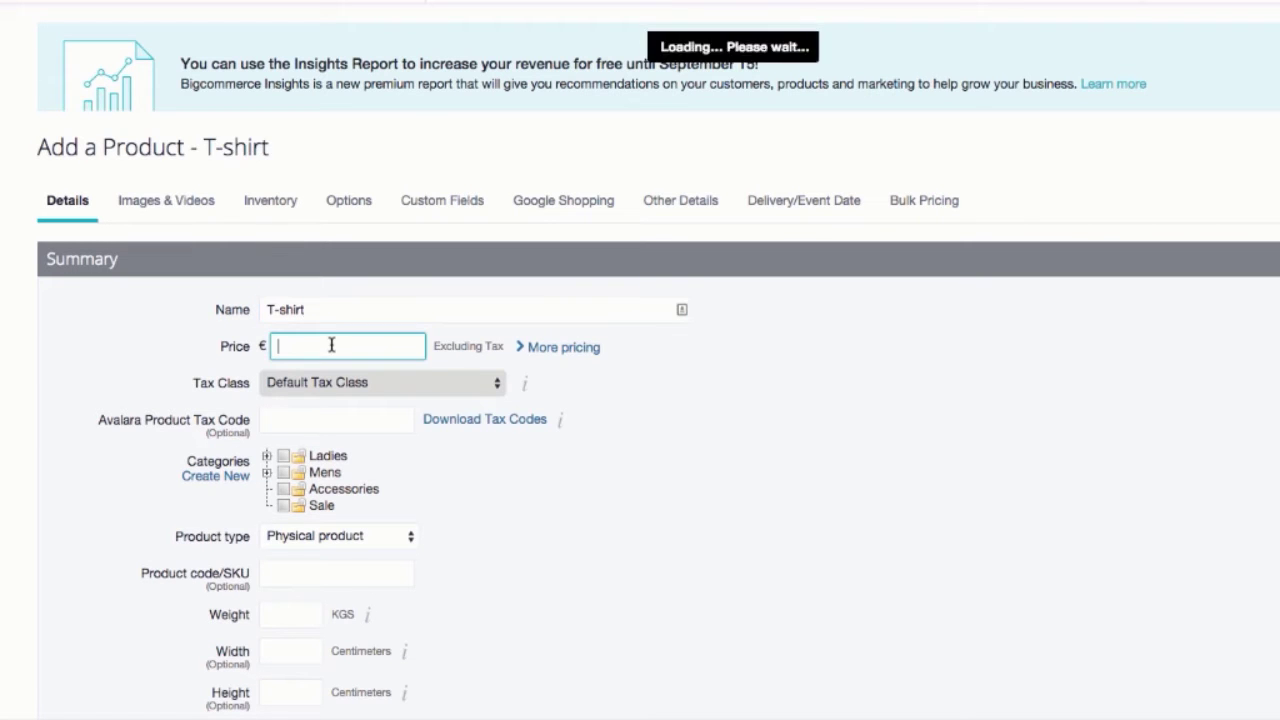
{"action": "type", "text": "15"}
{"action": "left_click", "coordinate": [283, 472]}
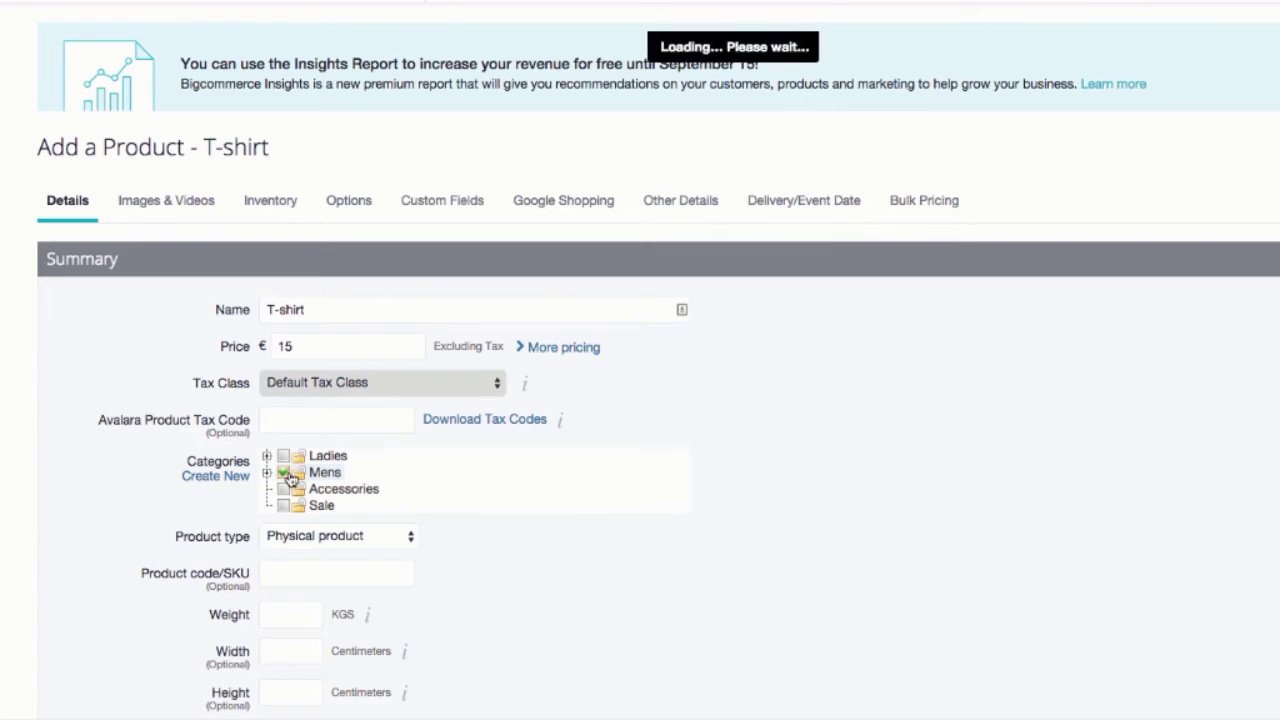
{"action": "type", "text": "0.2"}
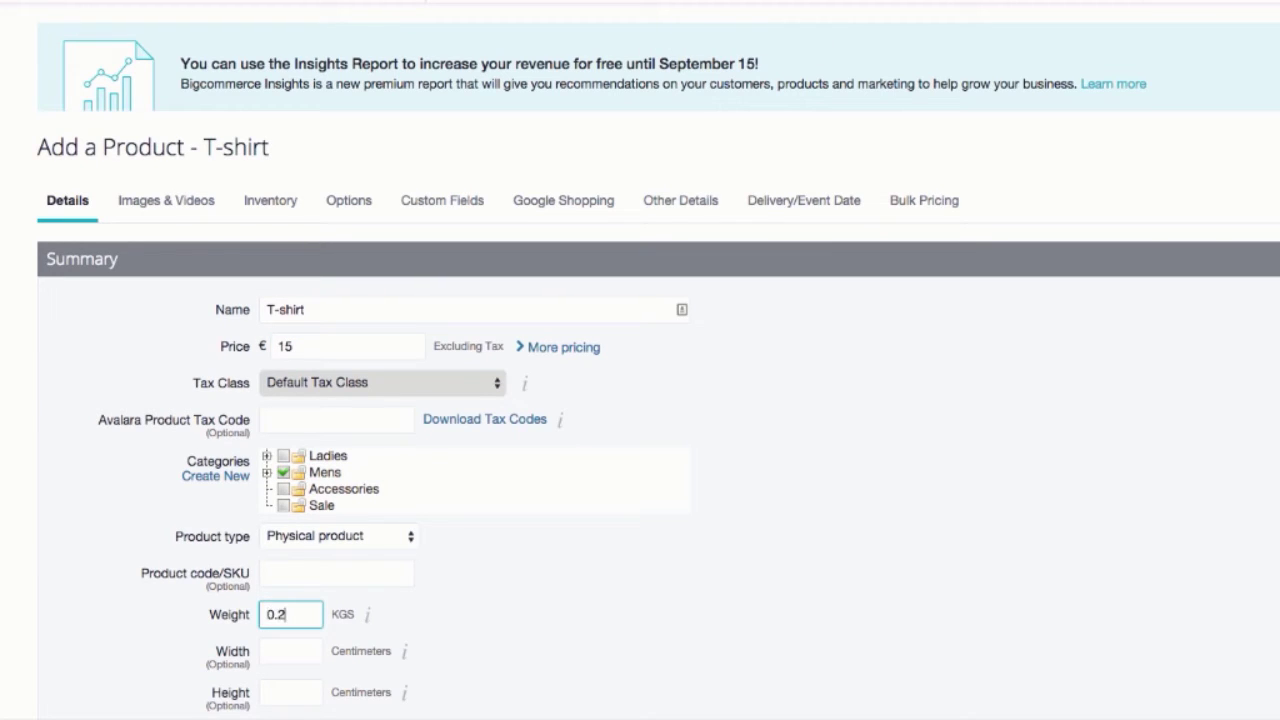
{"action": "left_click", "coordinate": [180, 200]}
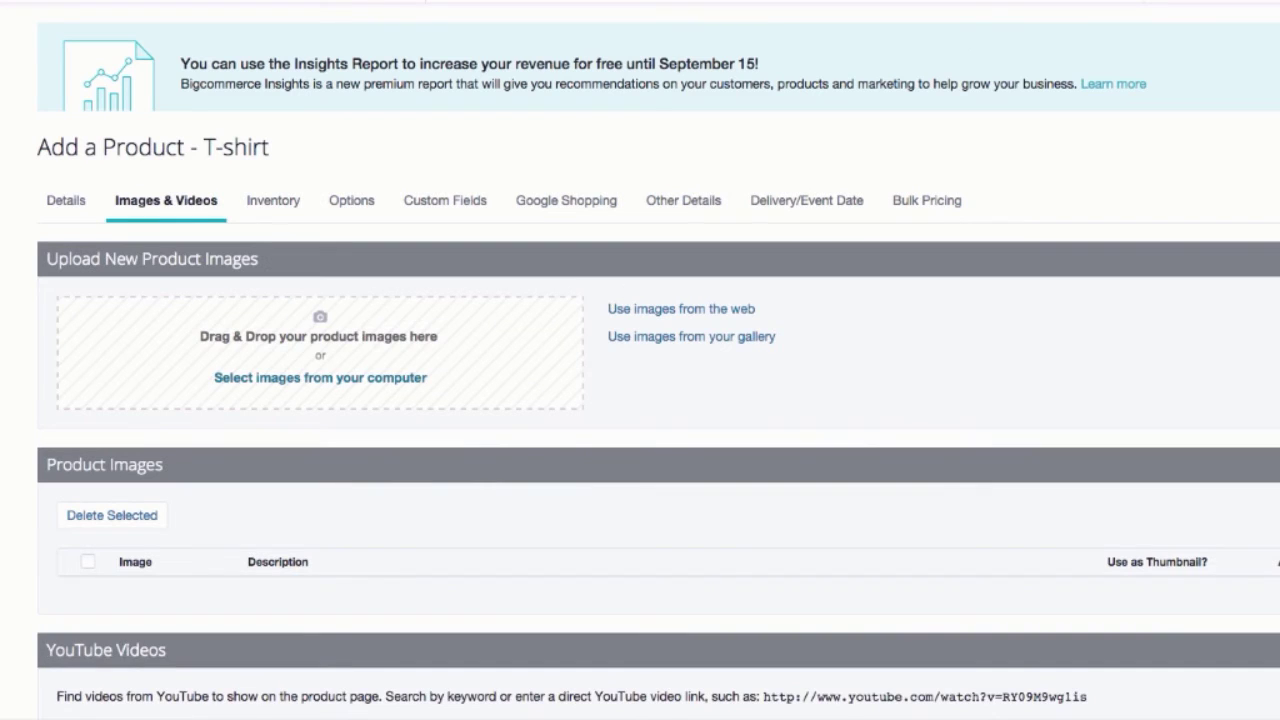
{"action": "left_click_drag", "start_coordinate": [1245, 200], "coordinate": [425, 352]}
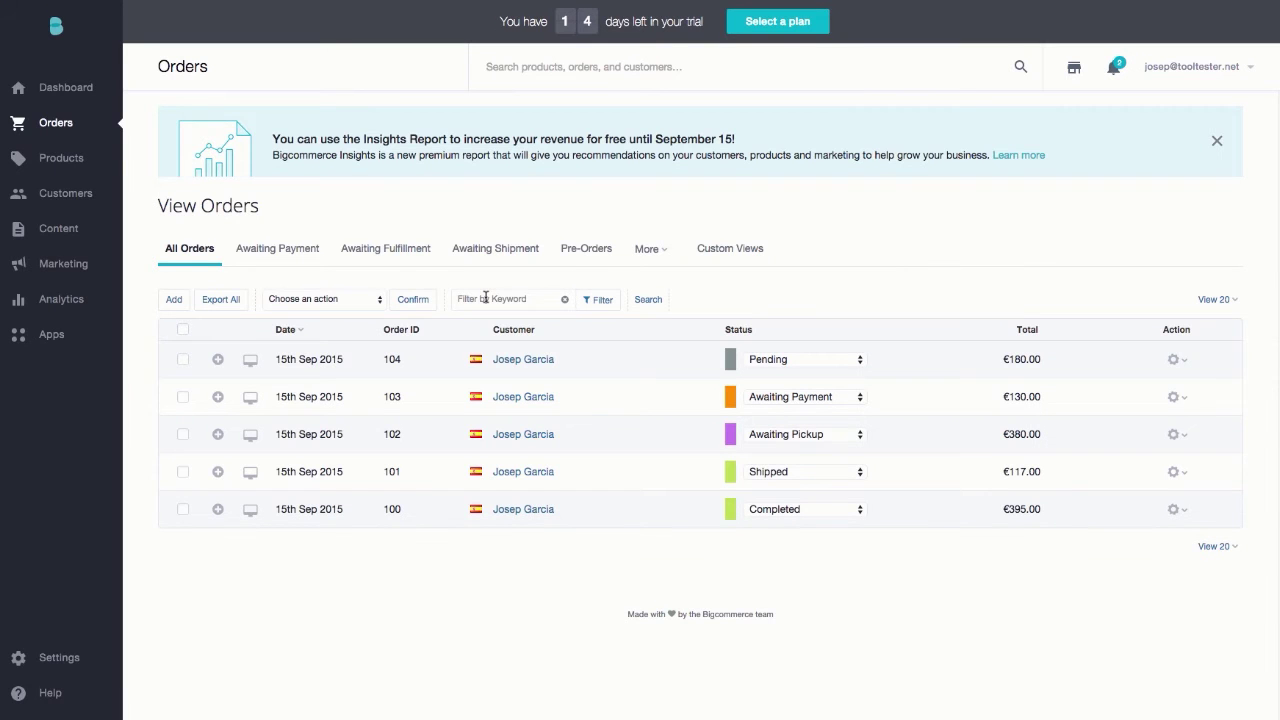
Step: Filter the orders list by keyword 104 to show that single order's details
{"action": "left_click", "coordinate": [485, 298]}
{"action": "type", "text": "10"}
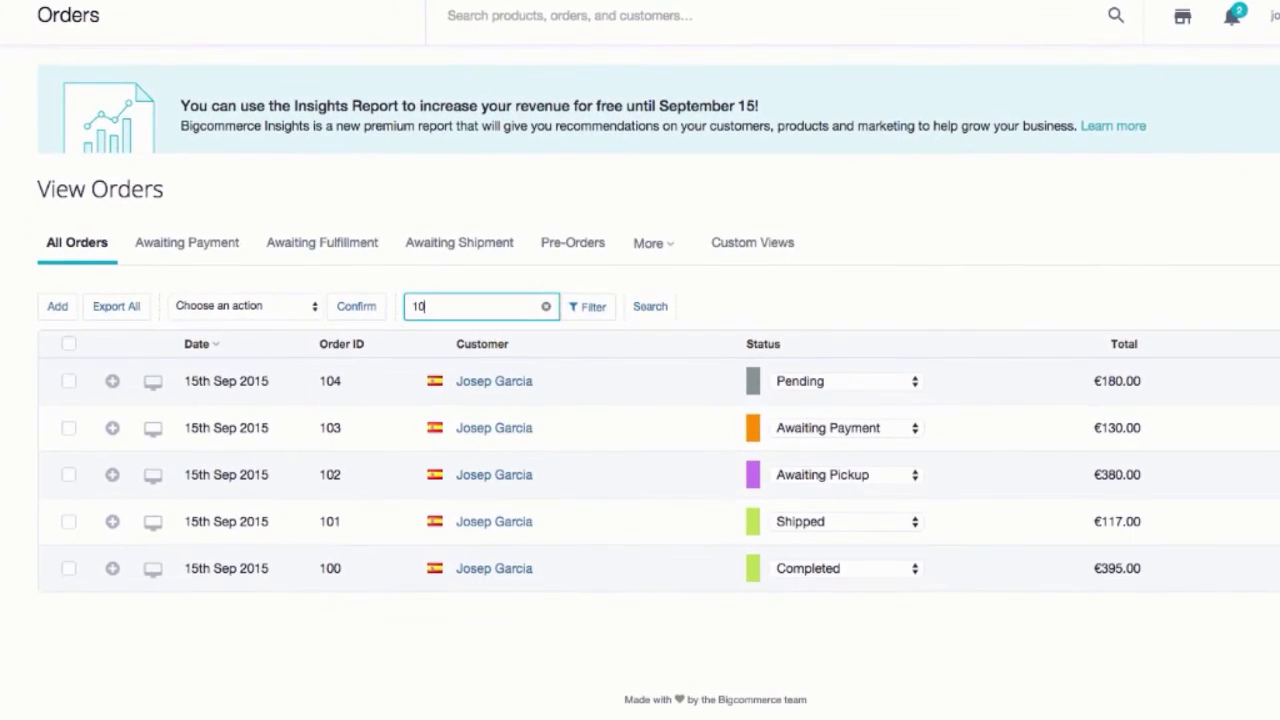
{"action": "type", "text": "4"}
{"action": "left_click", "coordinate": [588, 308]}
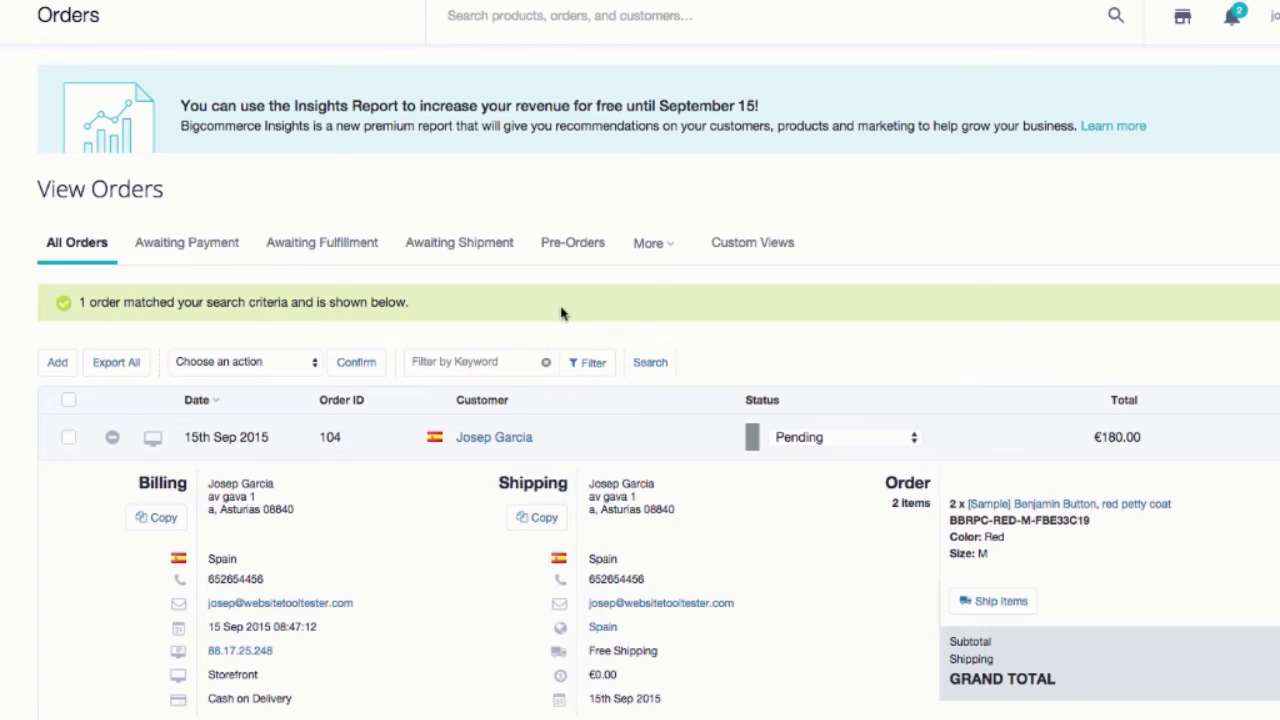
{"action": "left_click", "coordinate": [62, 363]}
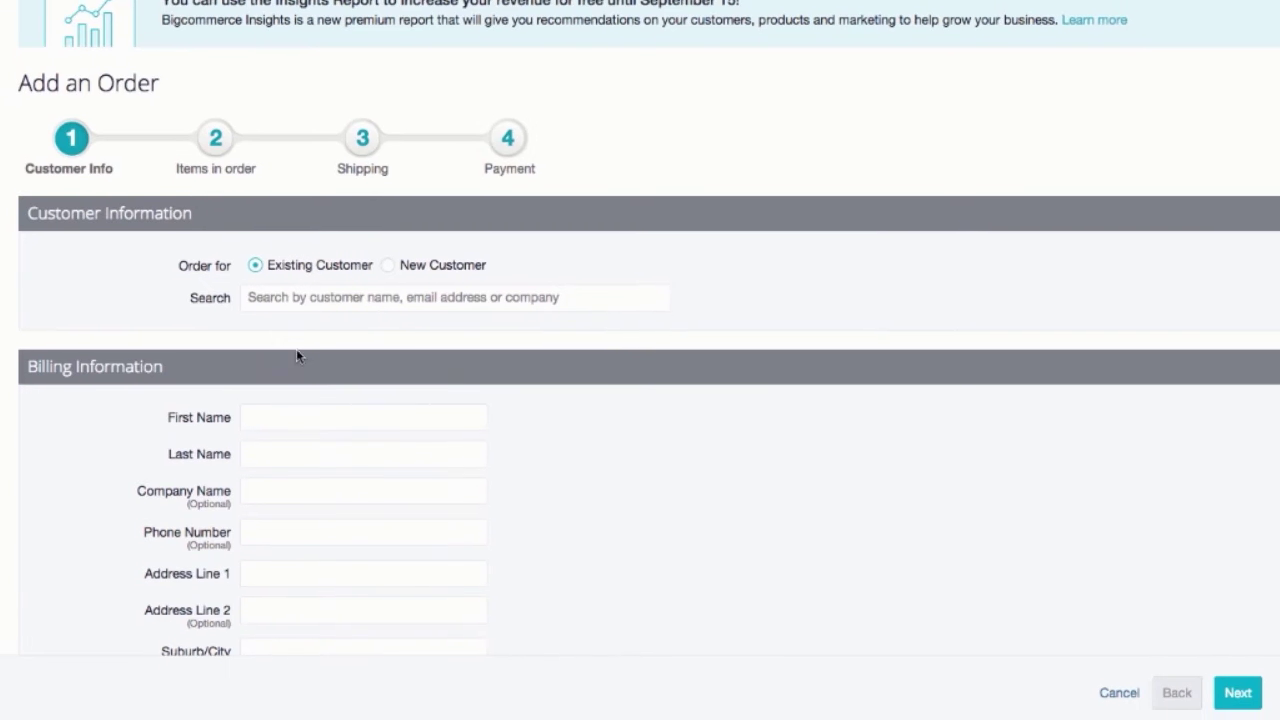
Step: Enter the customer's first name and last name in the Billing Information fields
{"action": "left_click", "coordinate": [310, 410]}
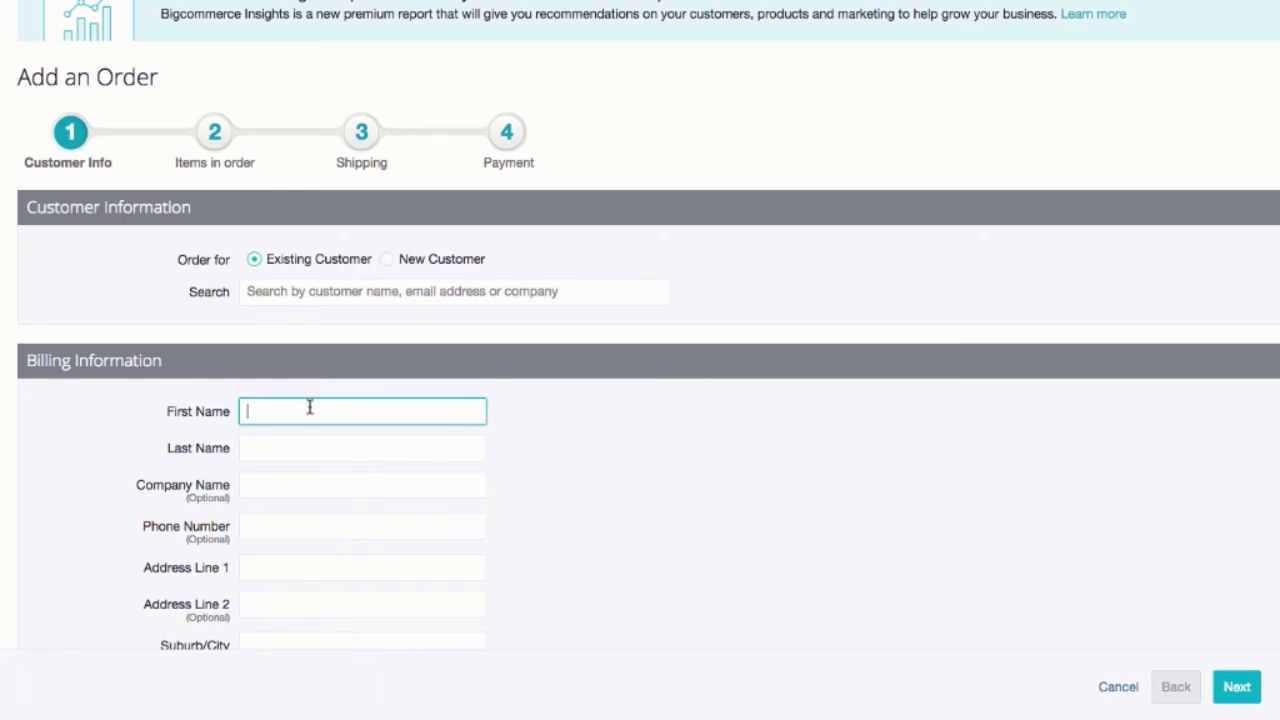
{"action": "type", "text": "Marc"}
{"action": "left_click", "coordinate": [339, 443]}
{"action": "type", "text": "Wal"}
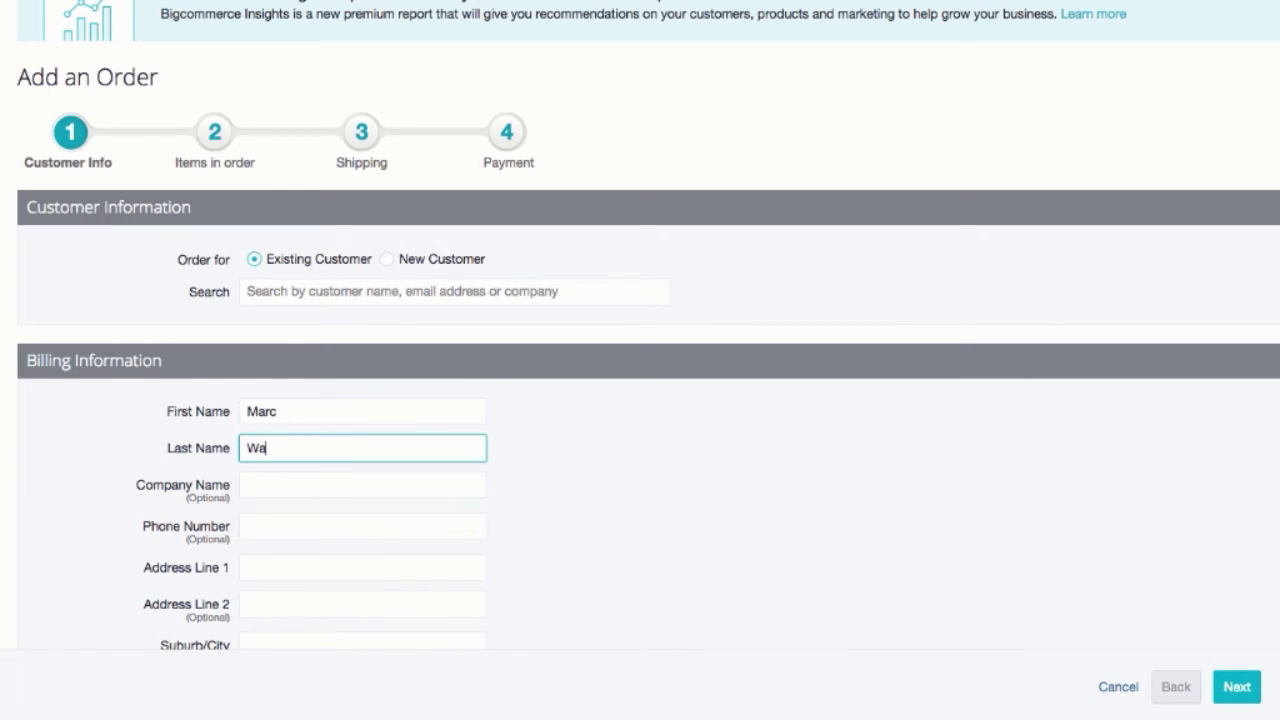
{"action": "type", "text": "ker"}
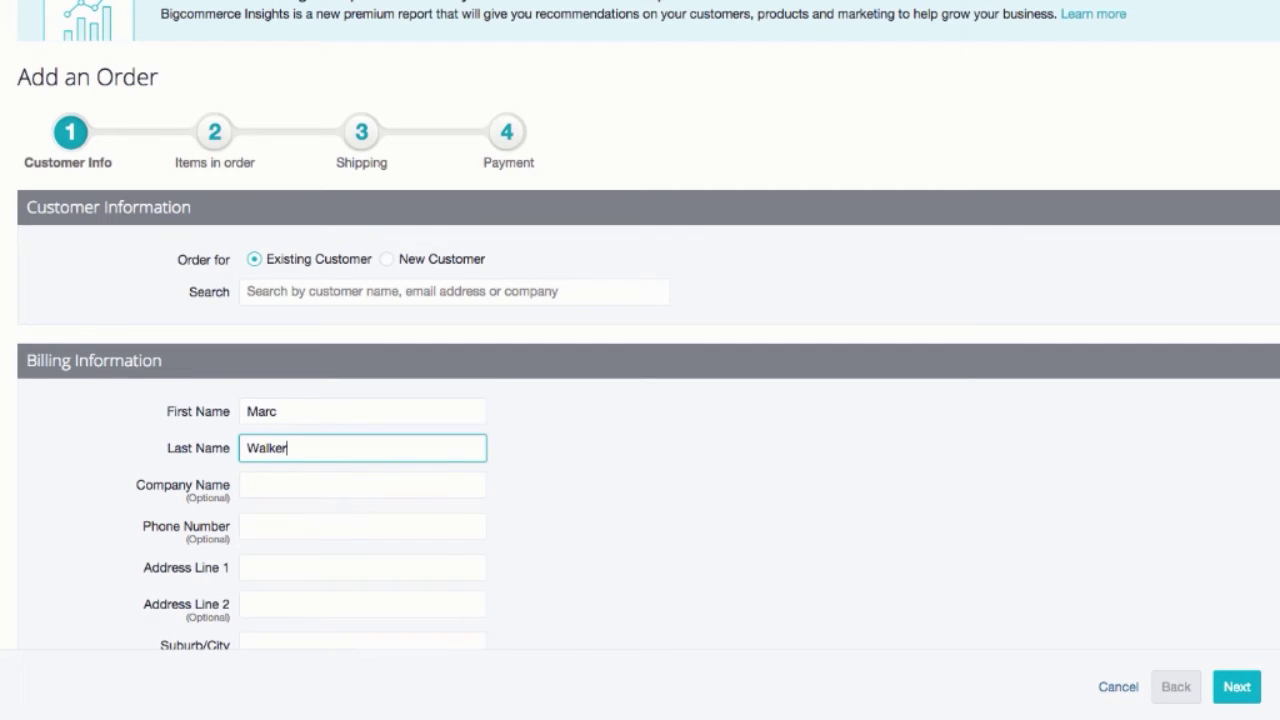